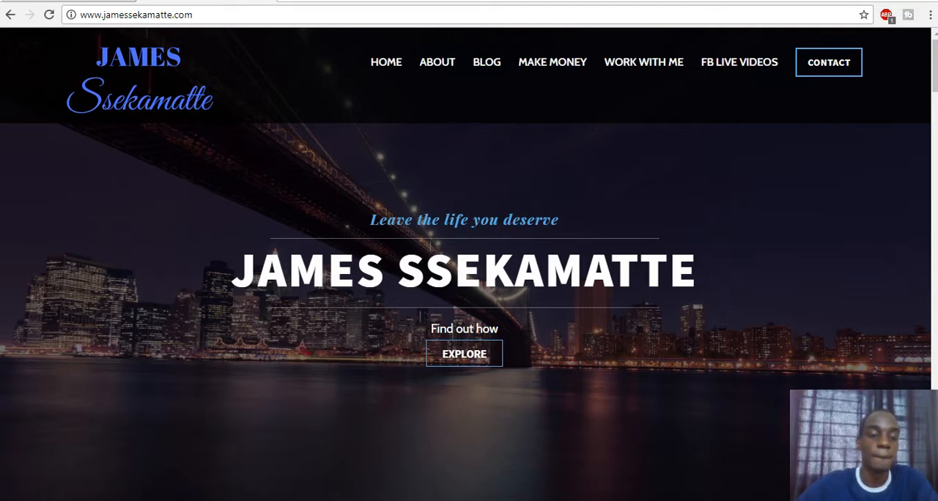
- Find GIMP 2 through the system search and launch it
left_click(150, 497)
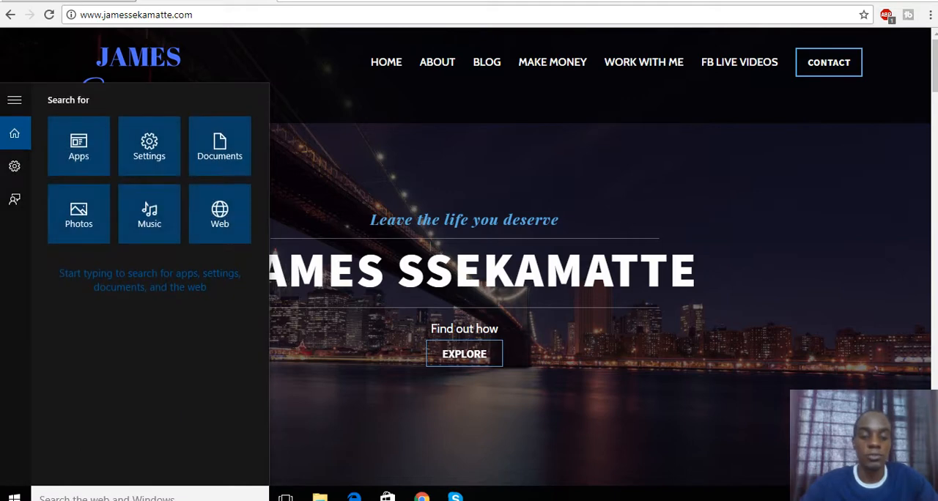
type("gimp")
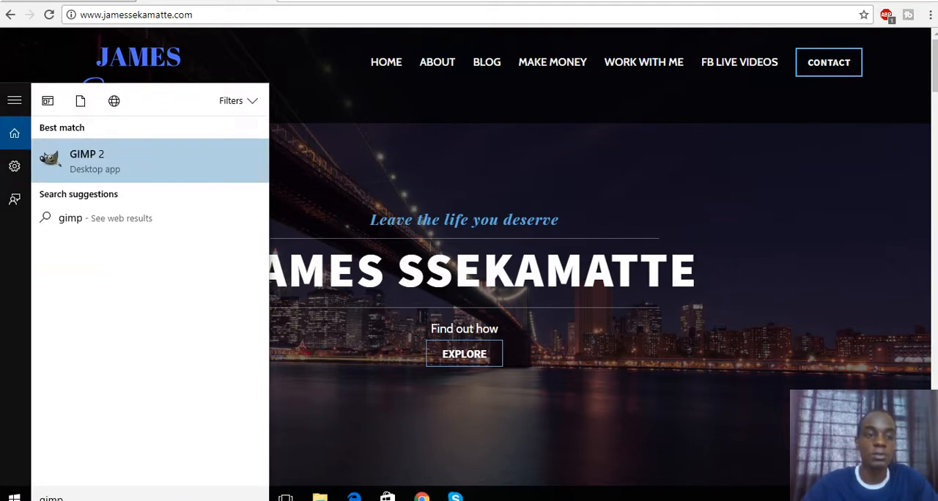
left_click(123, 173)
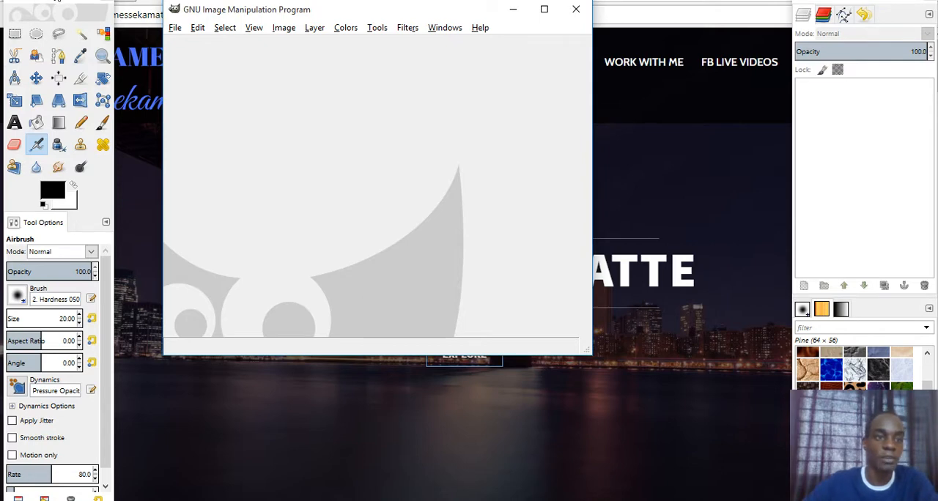
- Move the toolbox, the layers and patterns dock and the empty image window slightly down so their title bars are accessible
left_click_drag(57, 1, 61, 16)
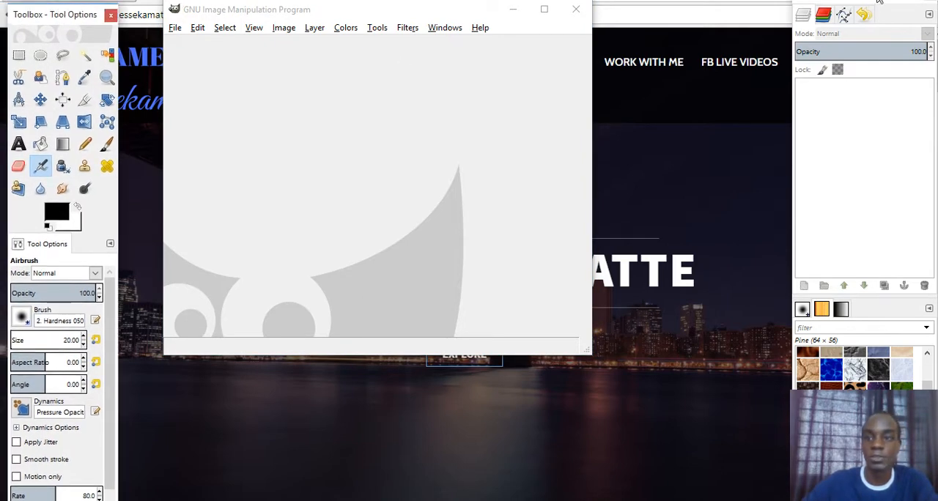
left_click_drag(853, 3, 851, 25)
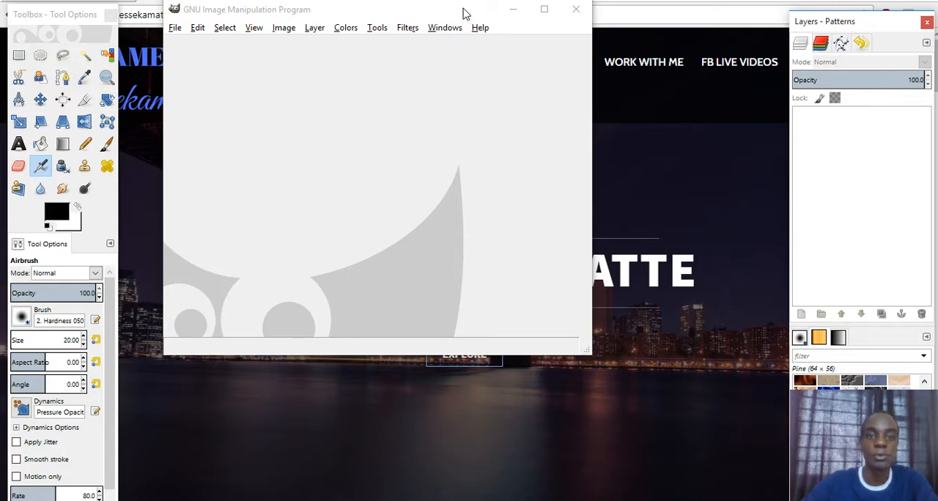
left_click_drag(463, 13, 463, 28)
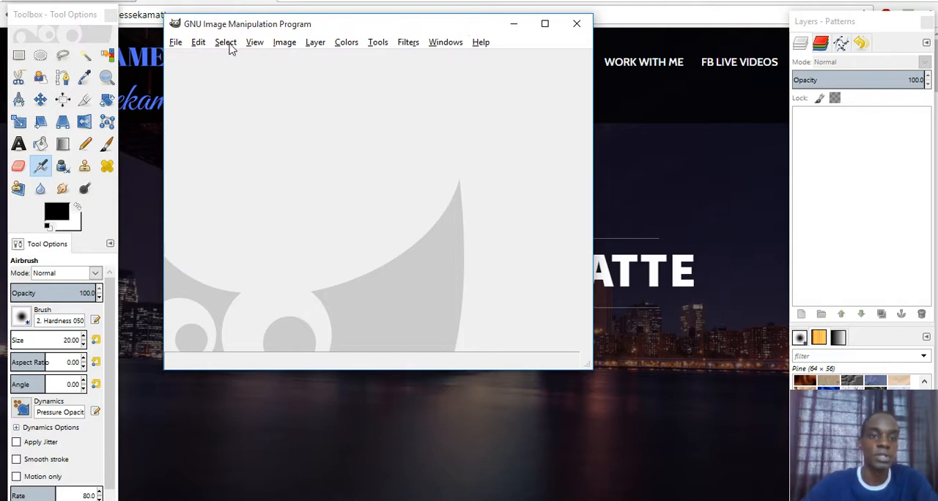
left_click(175, 45)
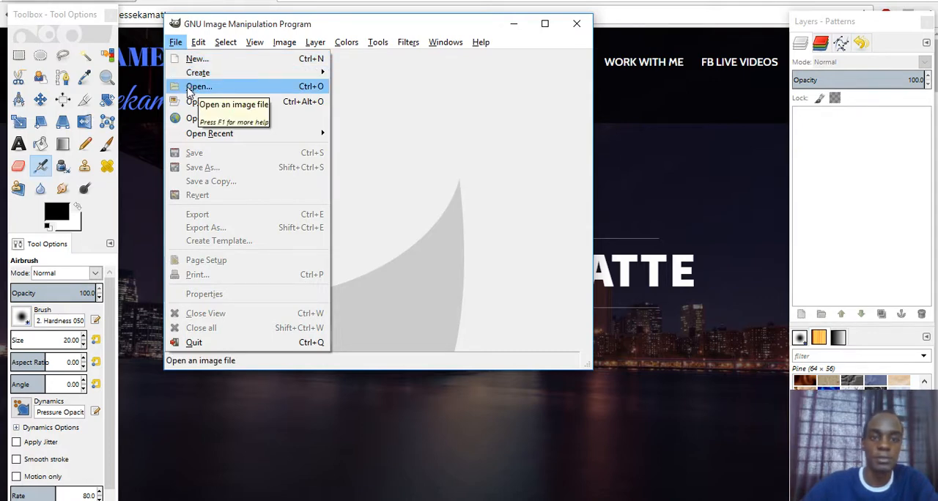
- Switch to a new browser tab and search Google for "book psd"
left_click(285, 4)
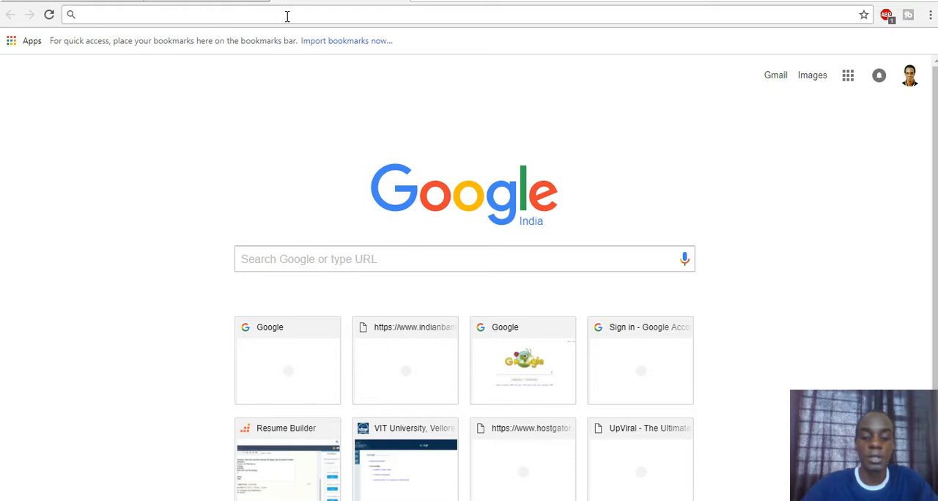
type("book p")
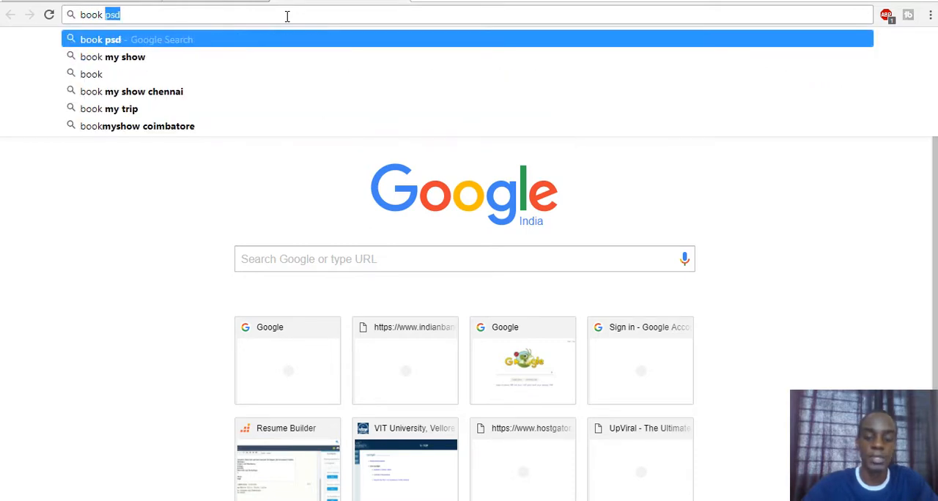
type("sd")
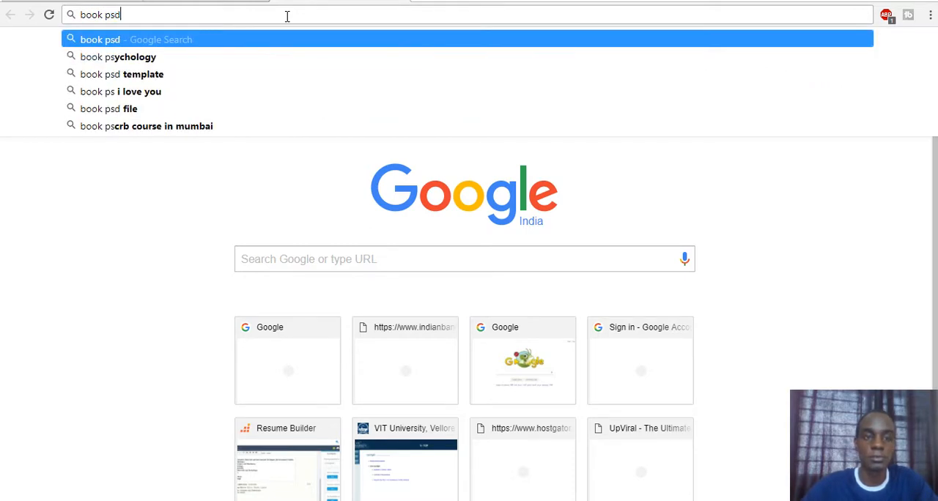
key("Return")
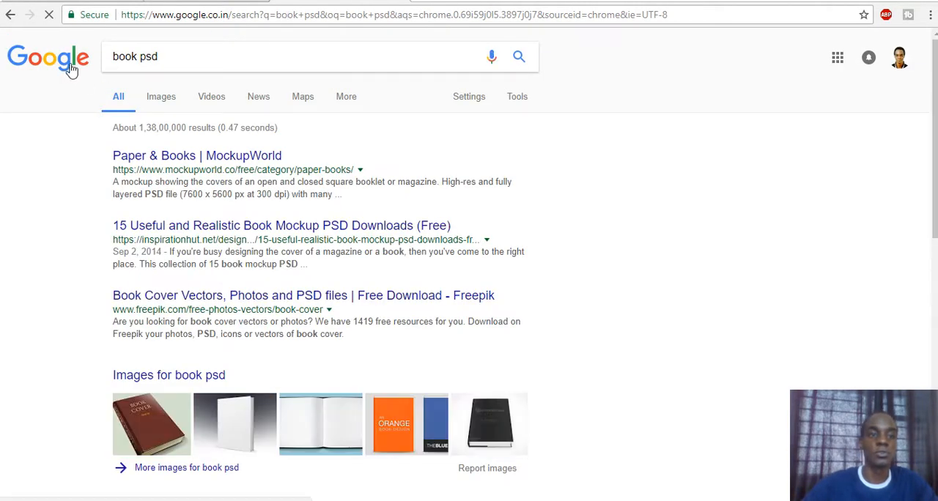
- Refine the search to "white book psd" and show the image results
left_click(114, 57)
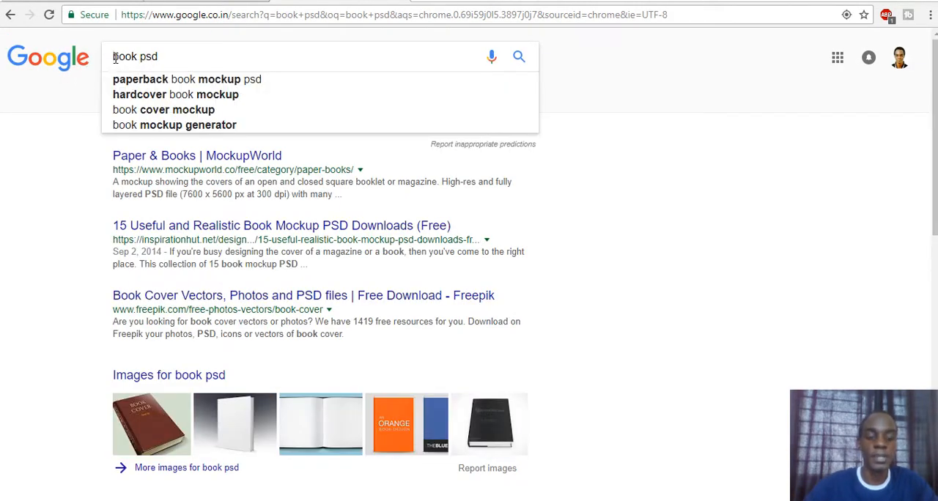
type("whi")
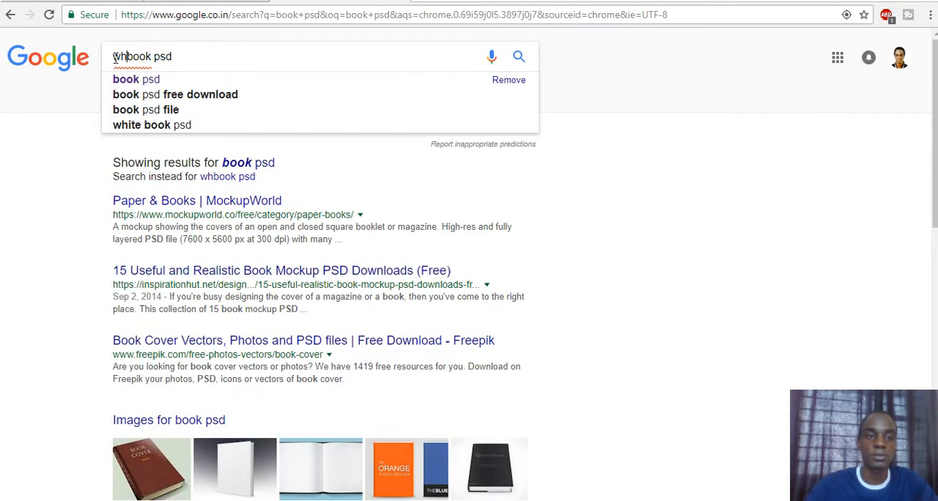
type("te")
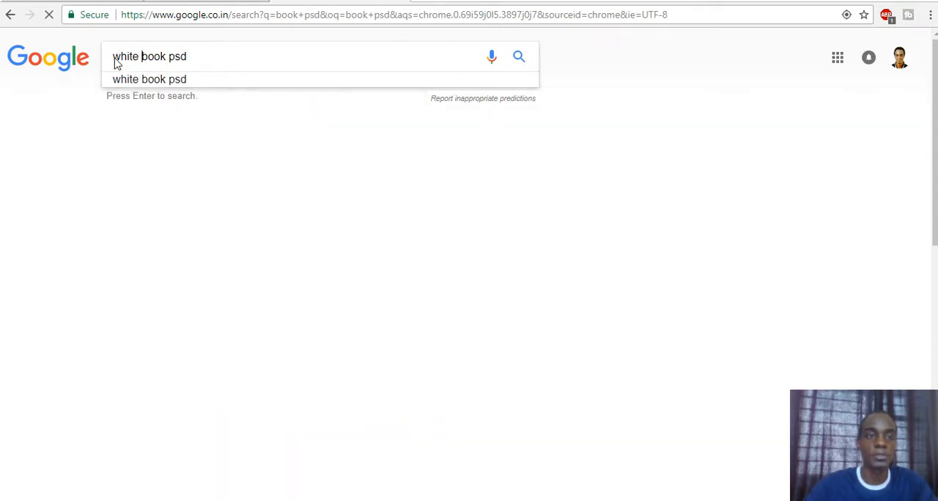
key("Return")
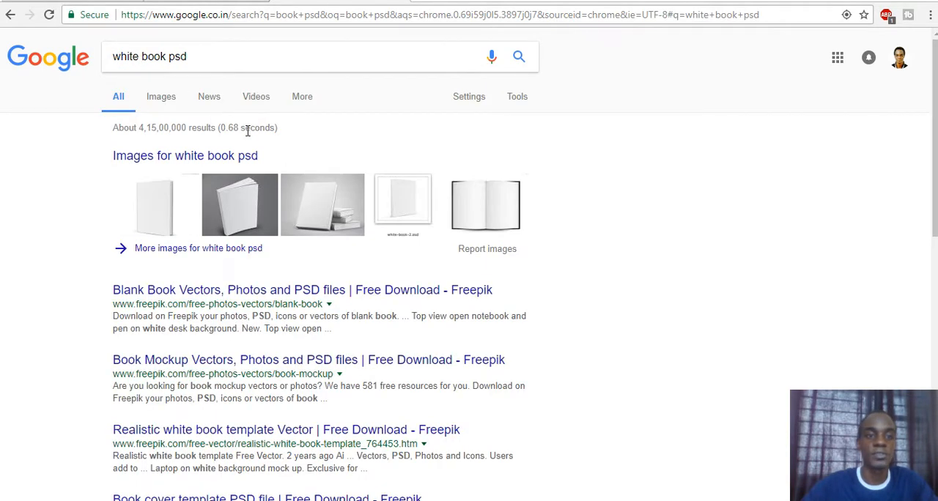
left_click(167, 101)
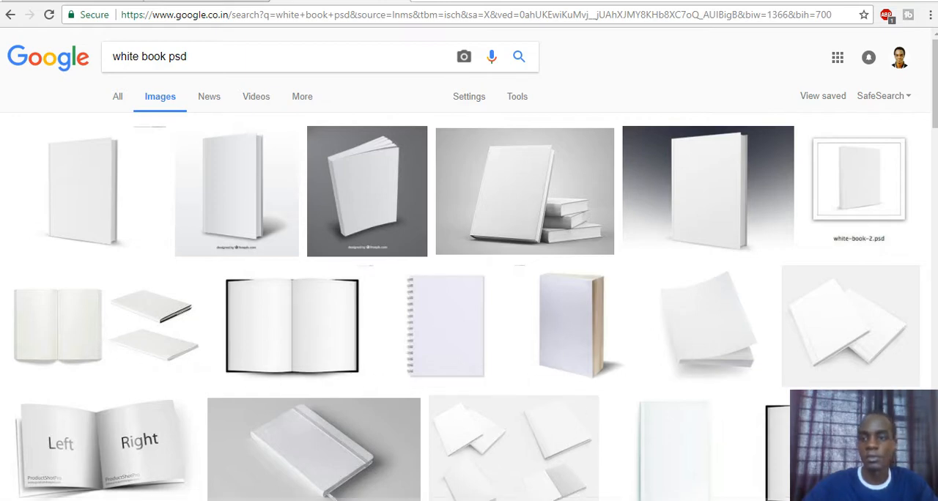
- Browse the white book images and preview the blank white book from PSDGraphics, checking the options for saving the image
scroll(468, 293, "down", 10)
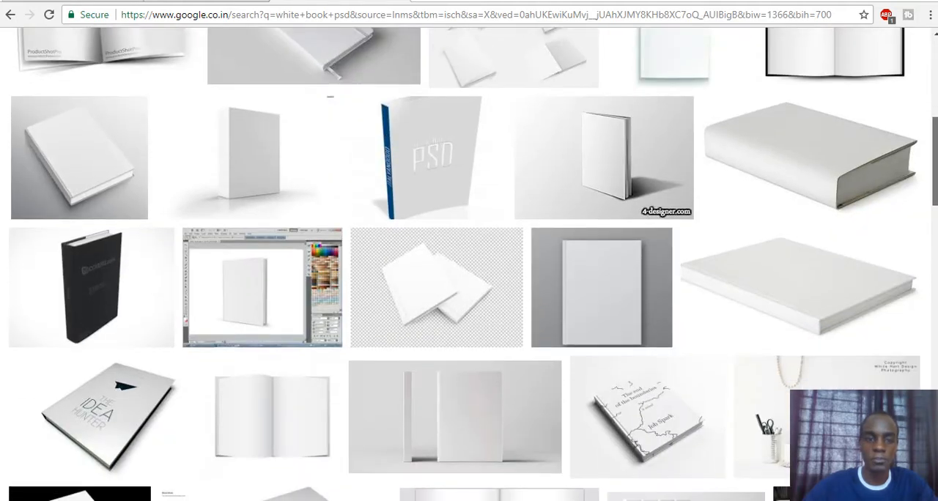
scroll(469, 264, "down", 16)
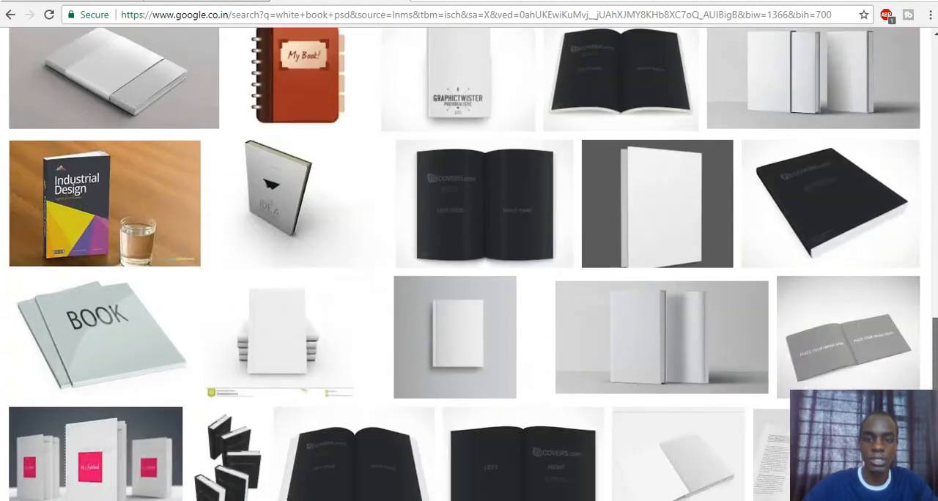
left_click_drag(935, 352, 934, 62)
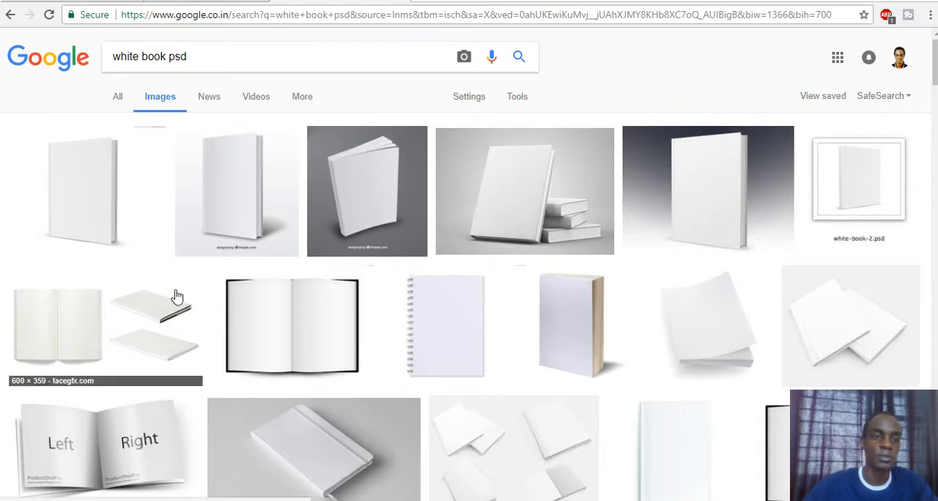
left_click(90, 213)
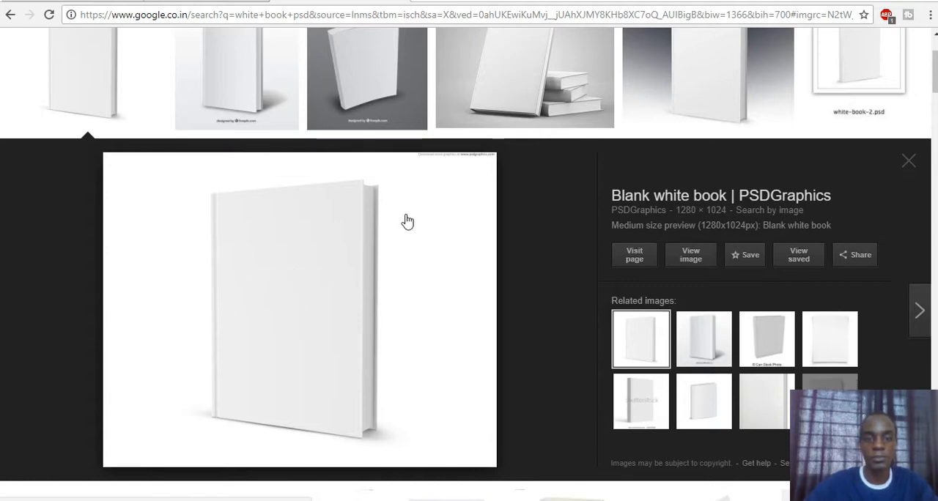
right_click(455, 310)
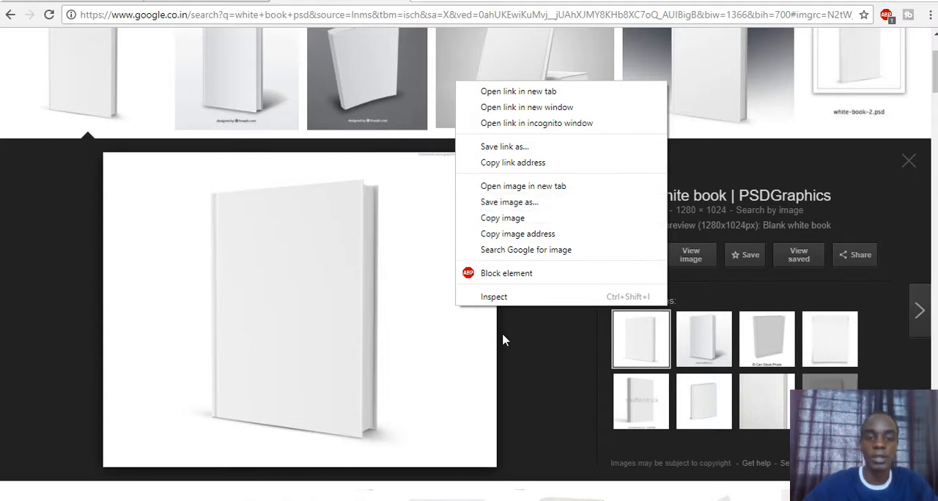
left_click(517, 414)
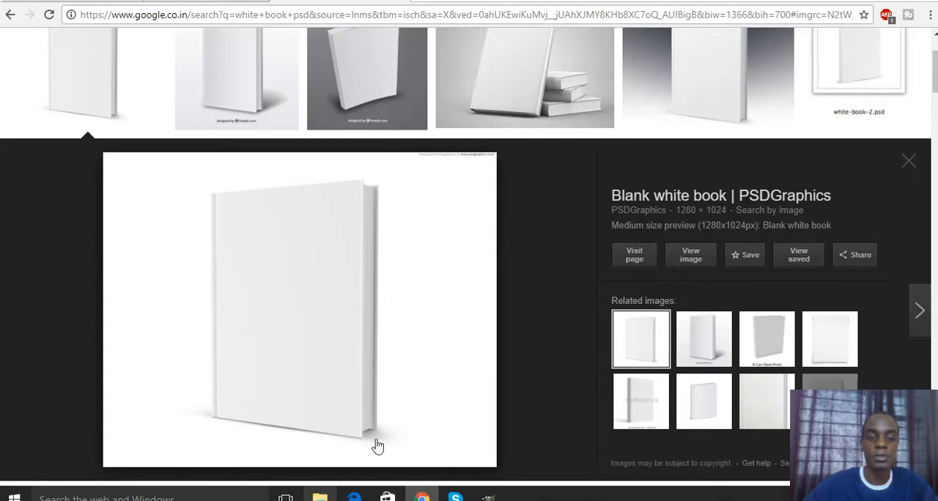
- Switch back to the GIMP image window
mouse_move(331, 500)
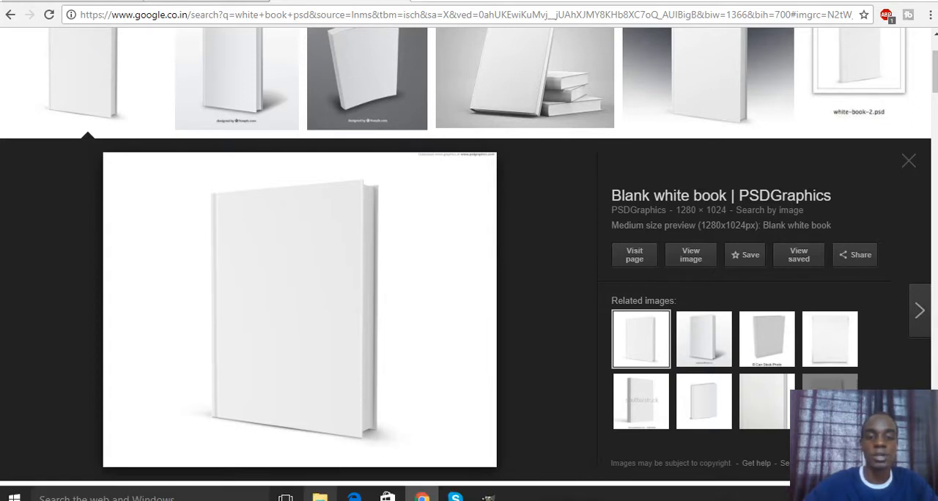
left_click(487, 498)
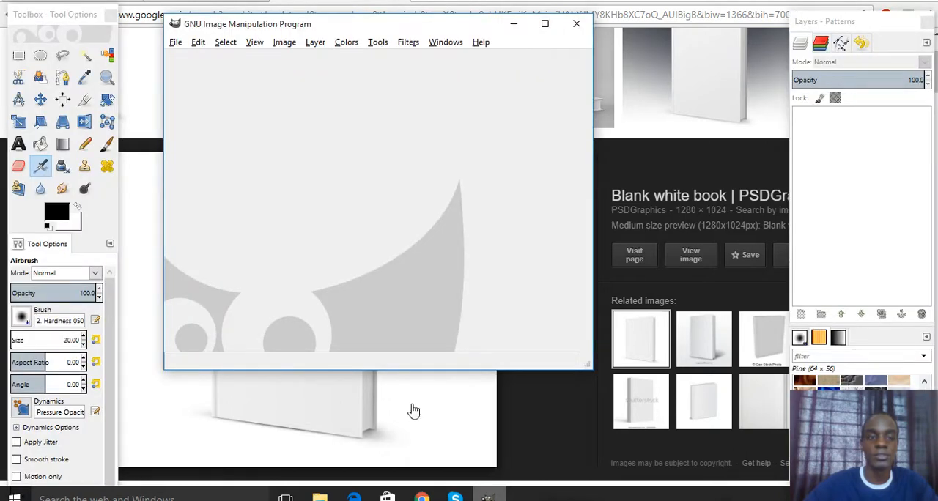
left_click(176, 42)
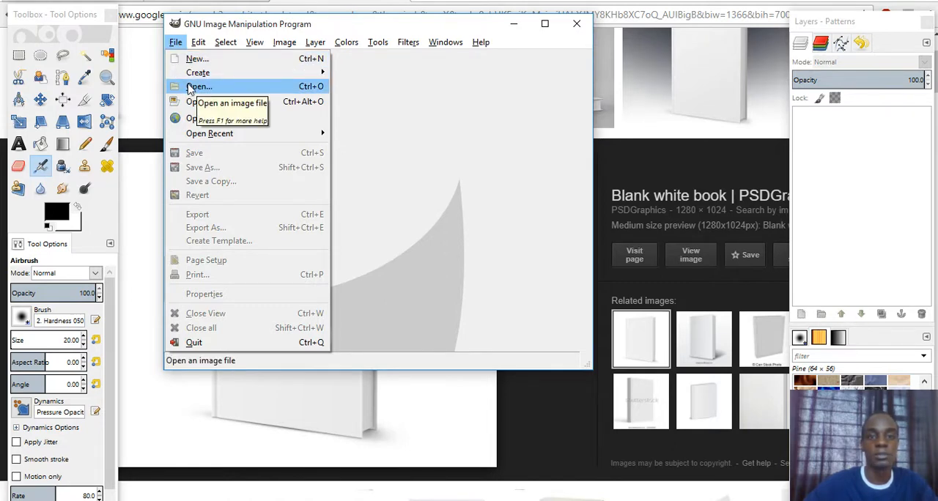
mouse_move(198, 42)
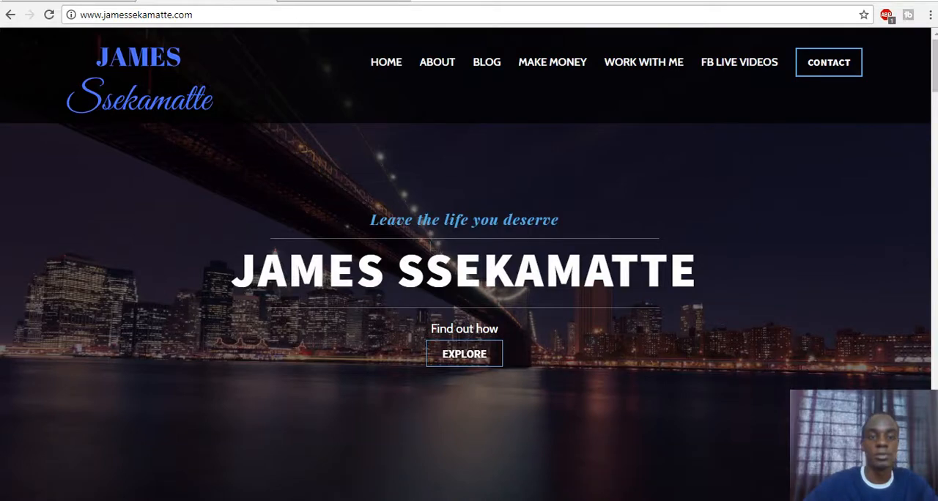
mouse_move(487, 498)
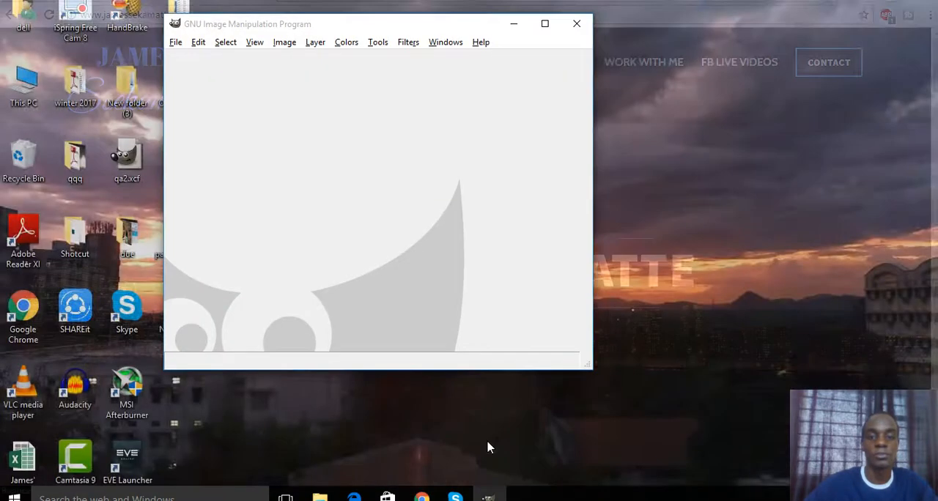
left_click(489, 447)
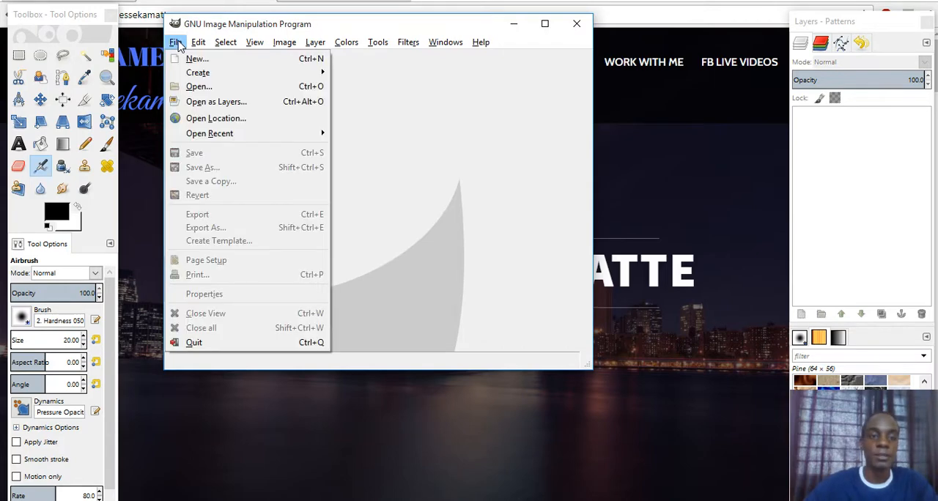
- Open blank-white-book.png in GIMP from New folder on the Desktop
left_click(199, 87)
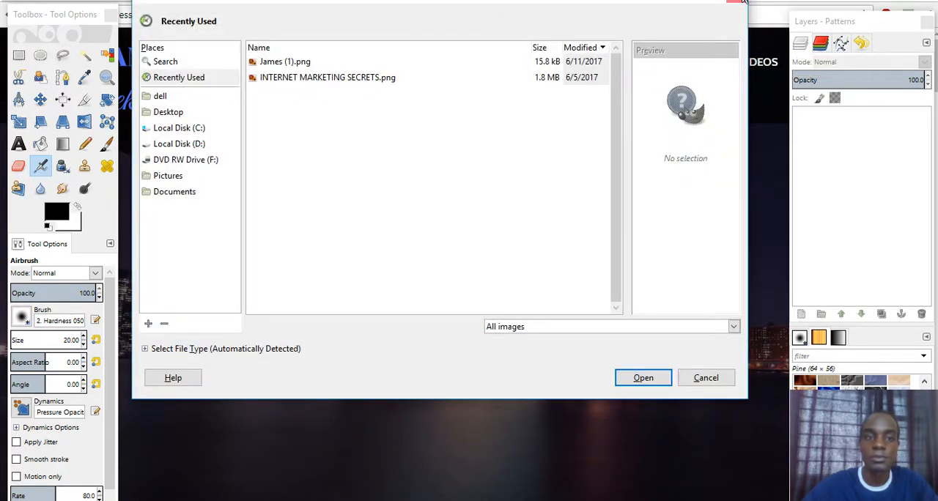
left_click(740, 3)
left_click(175, 43)
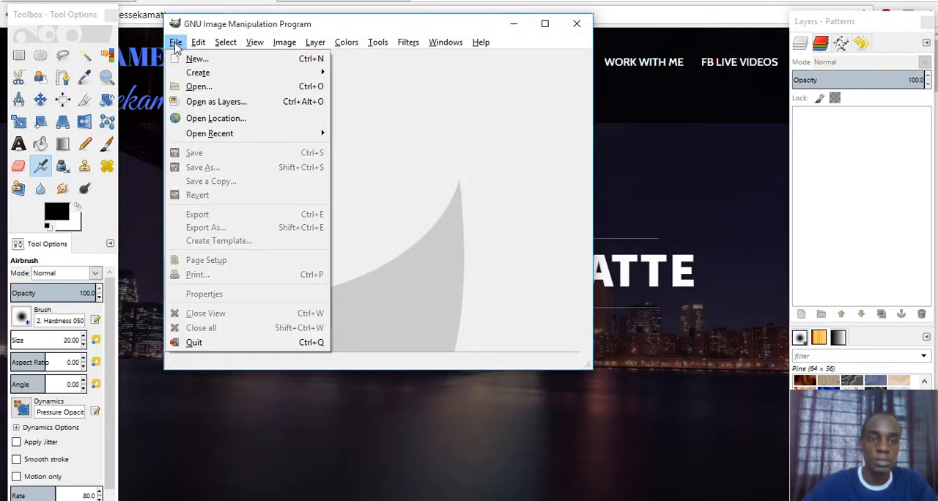
left_click(194, 88)
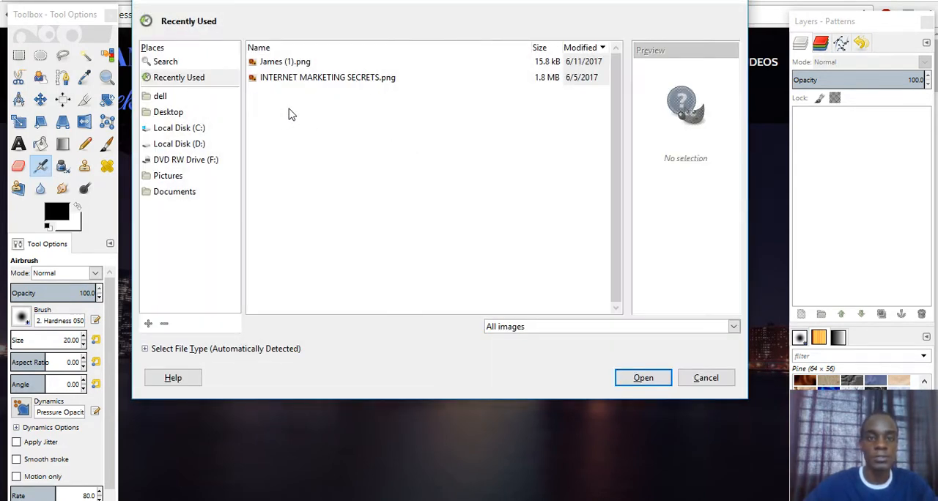
left_click(173, 103)
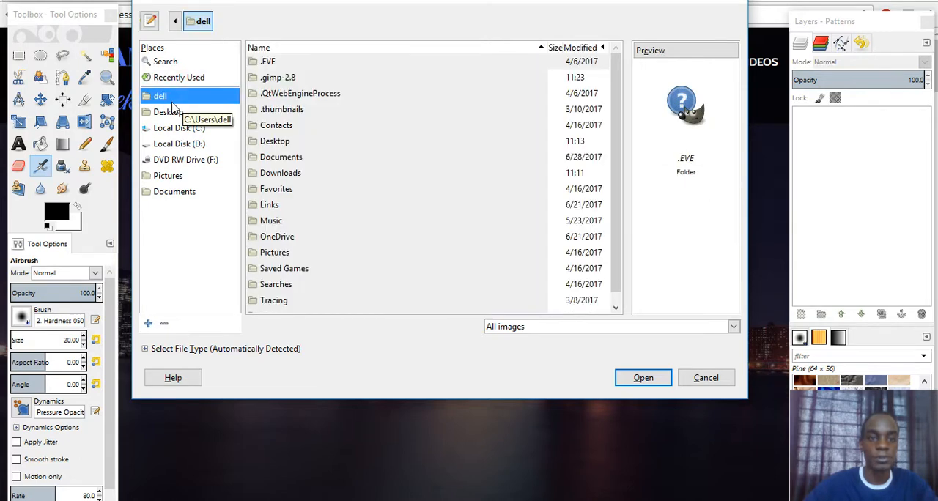
left_click(170, 112)
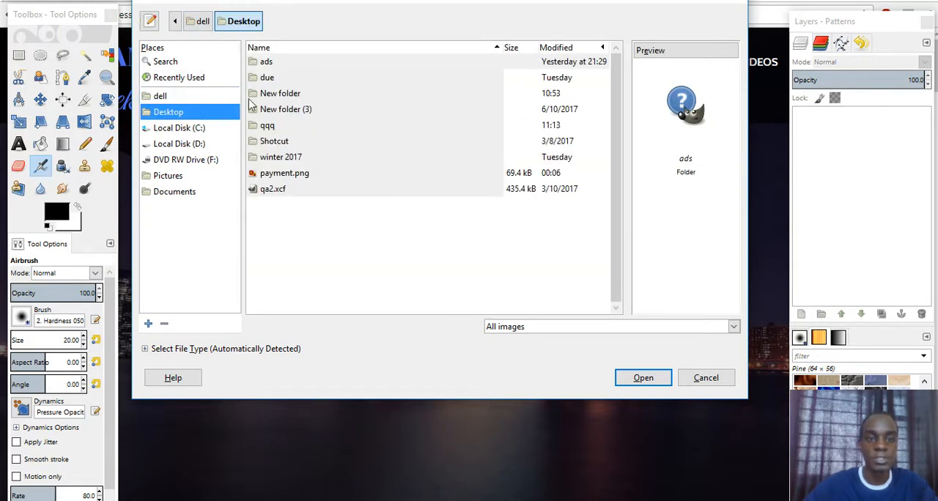
double_click(273, 96)
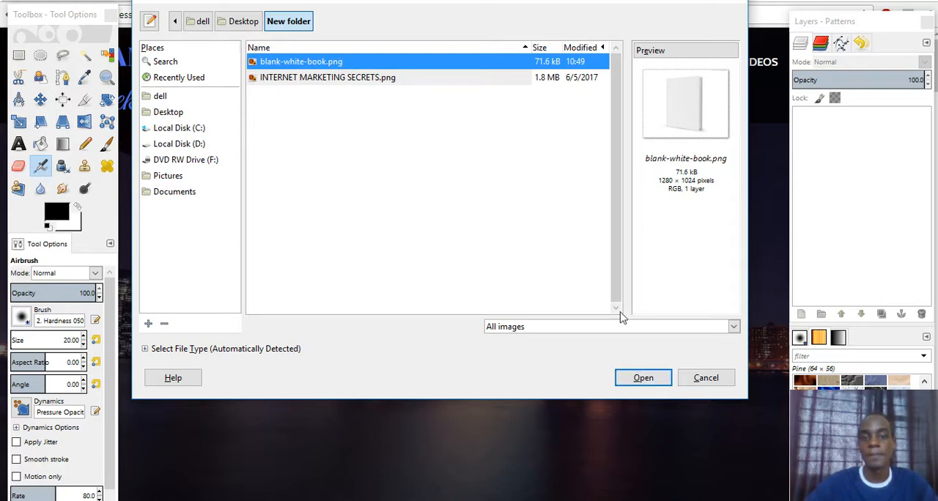
left_click(644, 380)
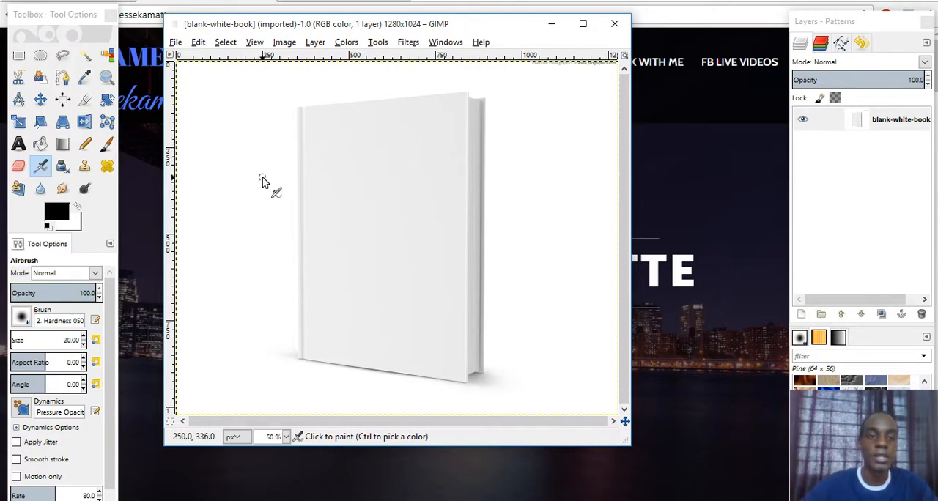
left_click(176, 42)
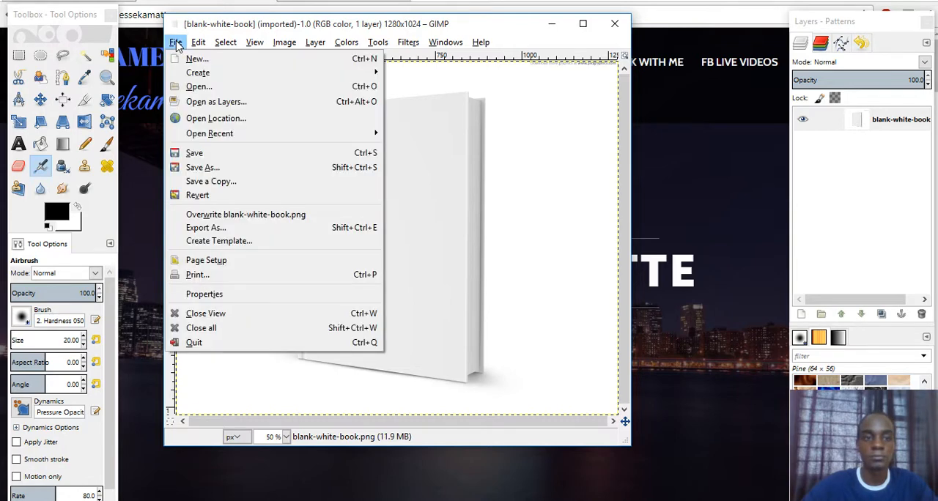
left_click(223, 103)
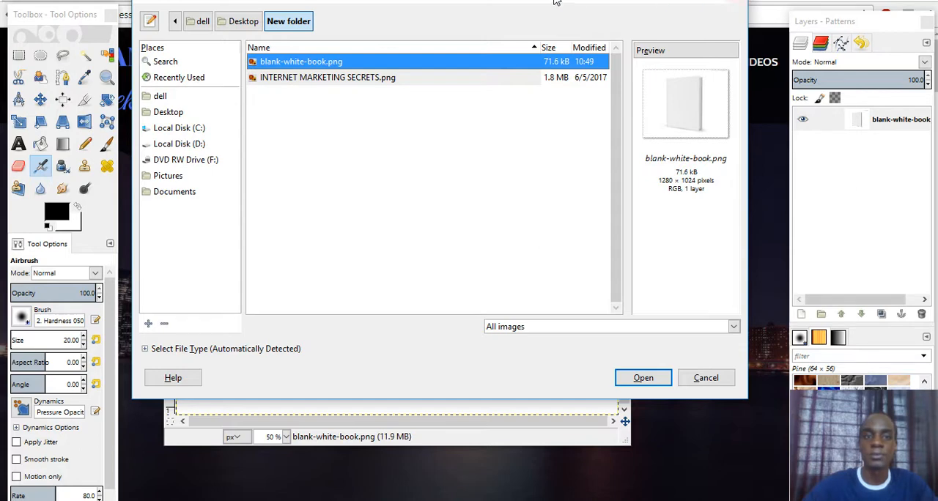
left_click(734, 5)
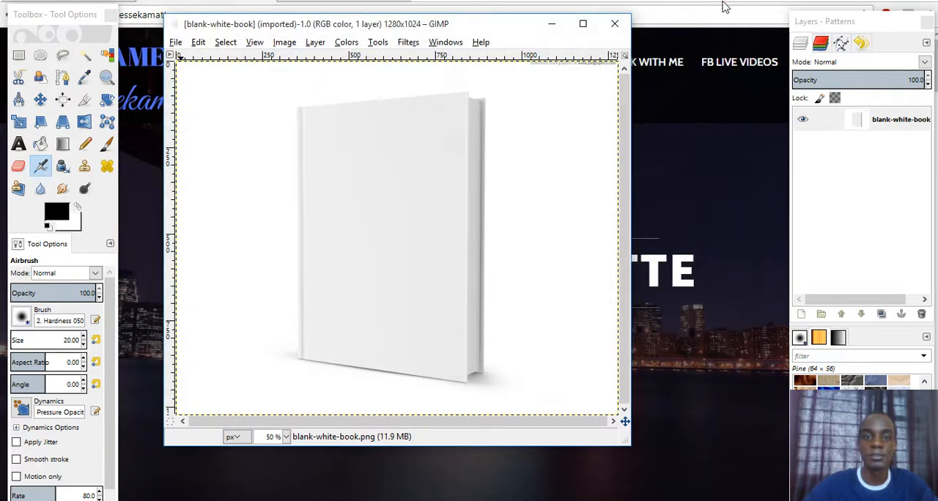
- Preview the cover image INTERNET MARKETING SECRETS.png from New folder on the Desktop in File Explorer
left_click(319, 497)
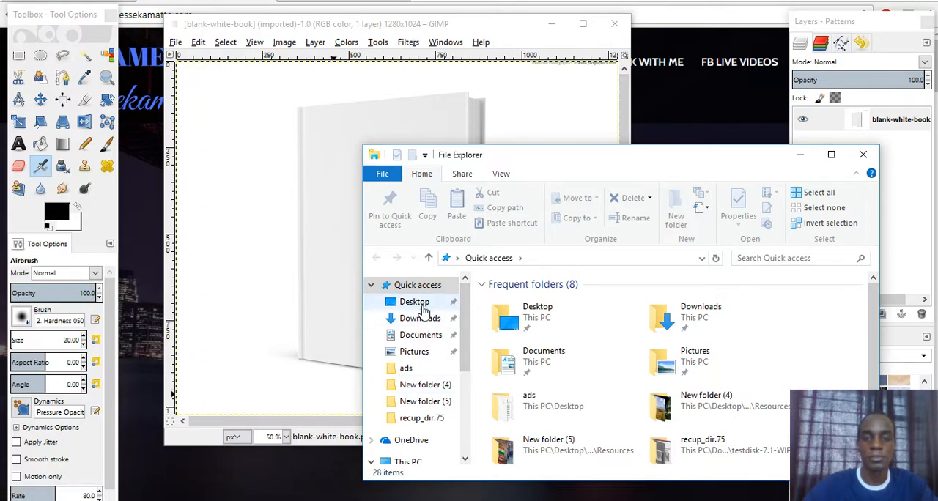
left_click(413, 305)
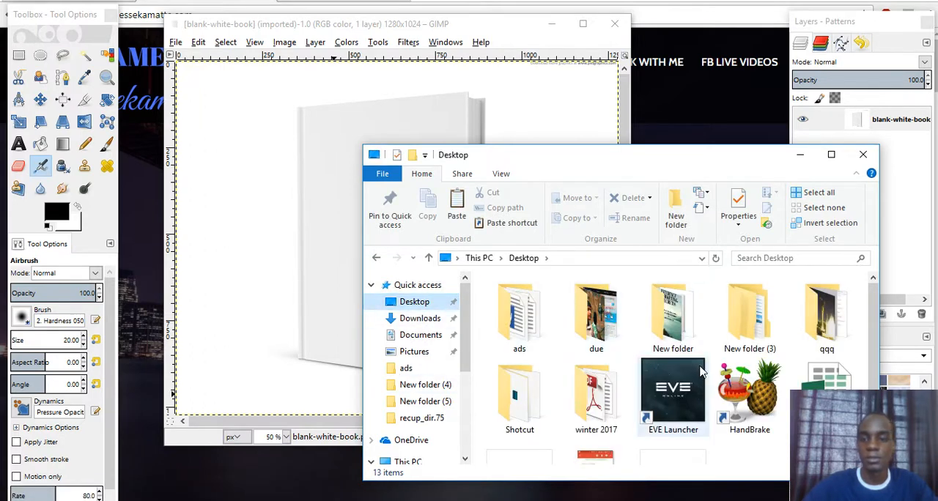
double_click(683, 320)
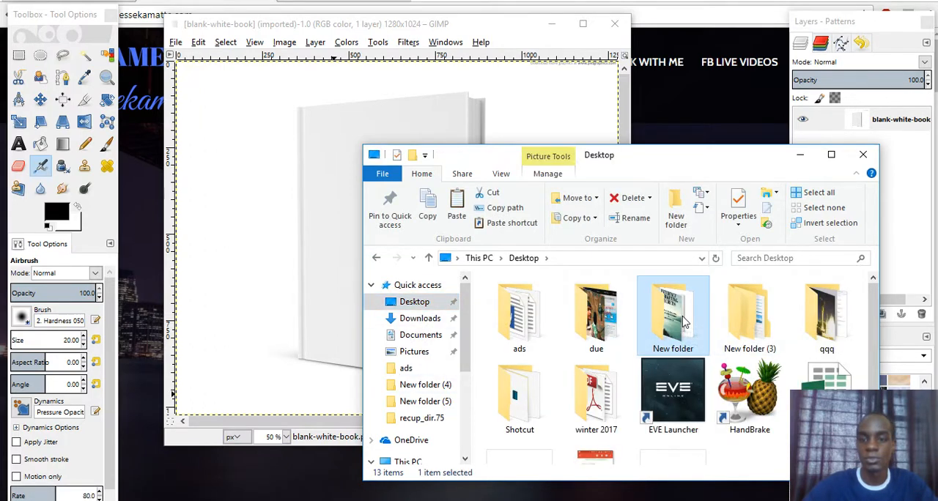
left_click(831, 156)
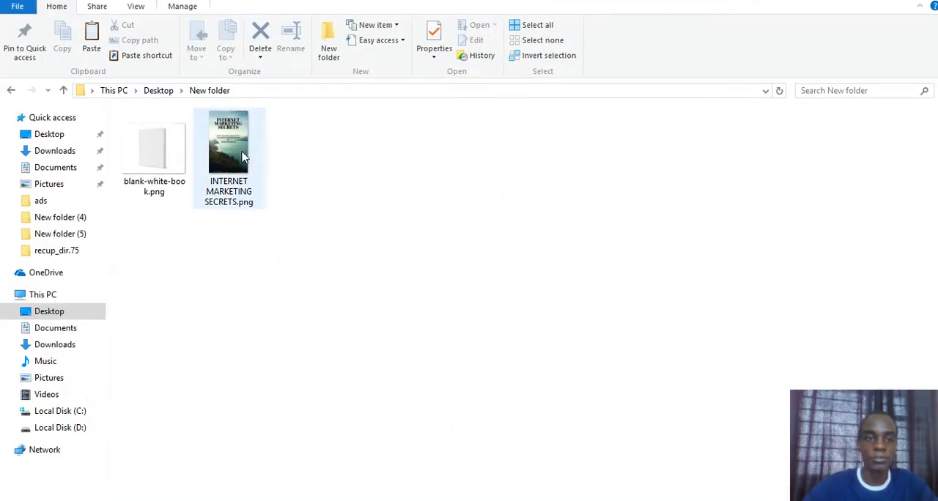
double_click(244, 156)
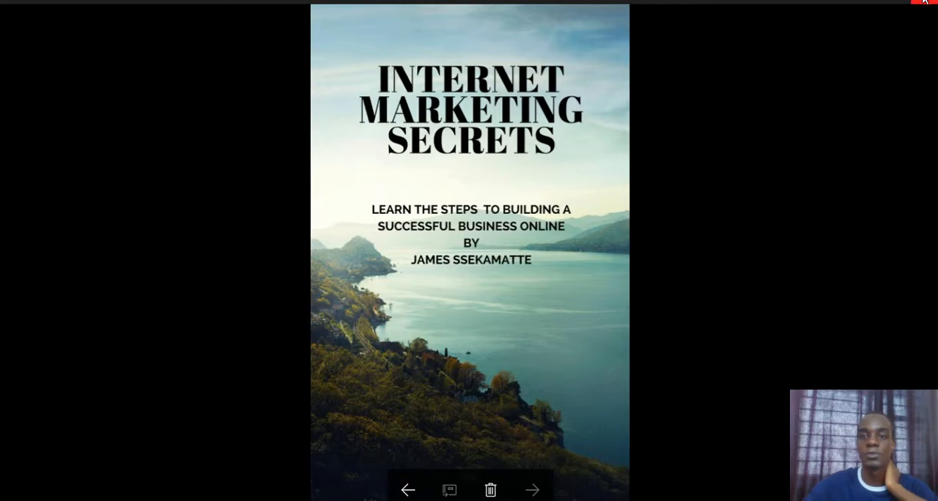
left_click(924, 1)
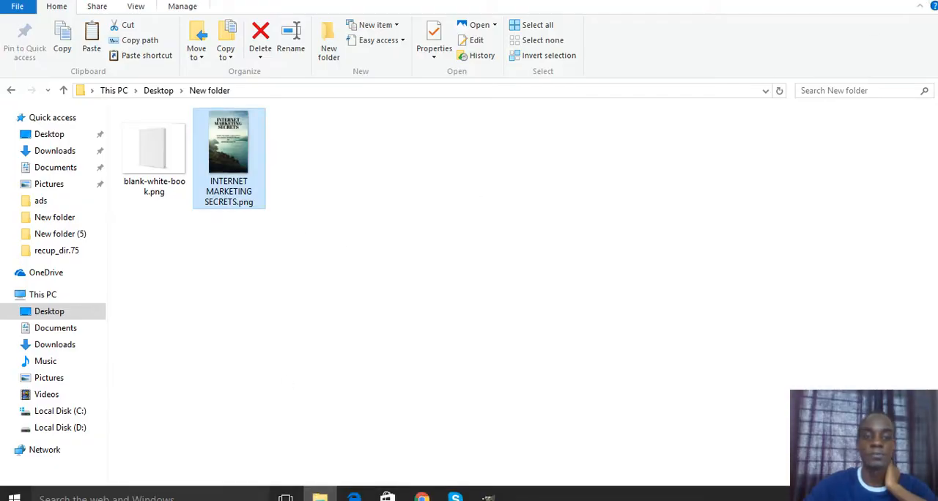
- Return to GIMP and open INTERNET MARKETING SECRETS.png as a layer above the blank white book
left_click(422, 496)
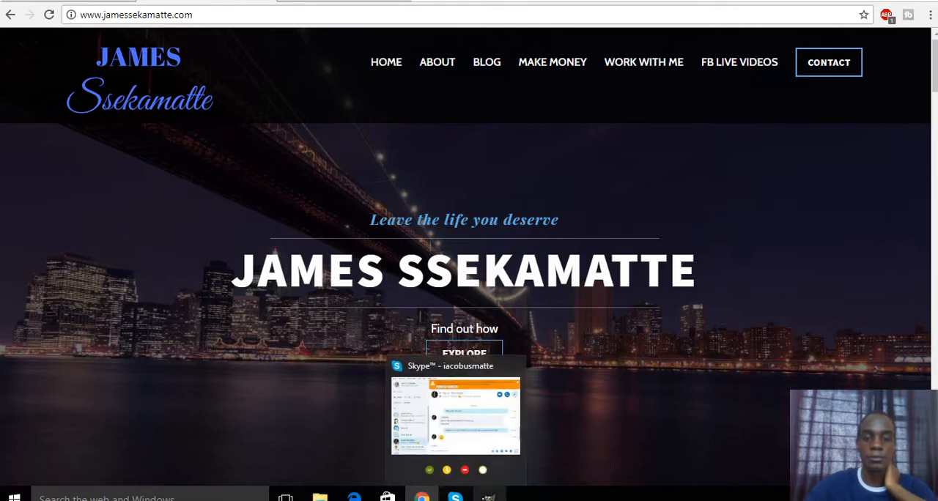
left_click(487, 496)
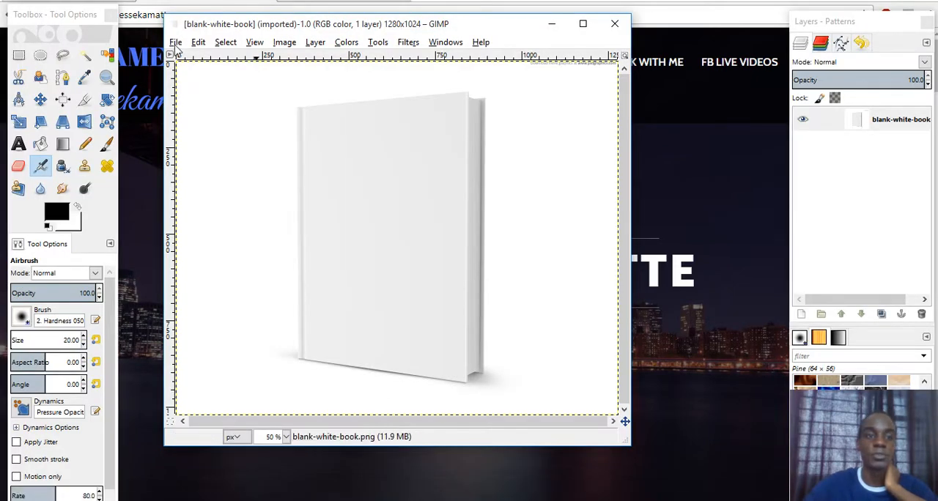
left_click(176, 43)
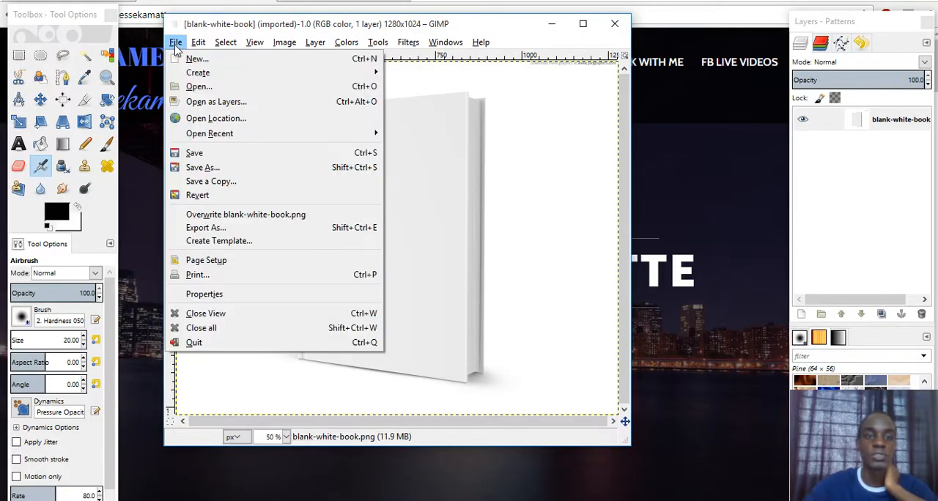
left_click(200, 101)
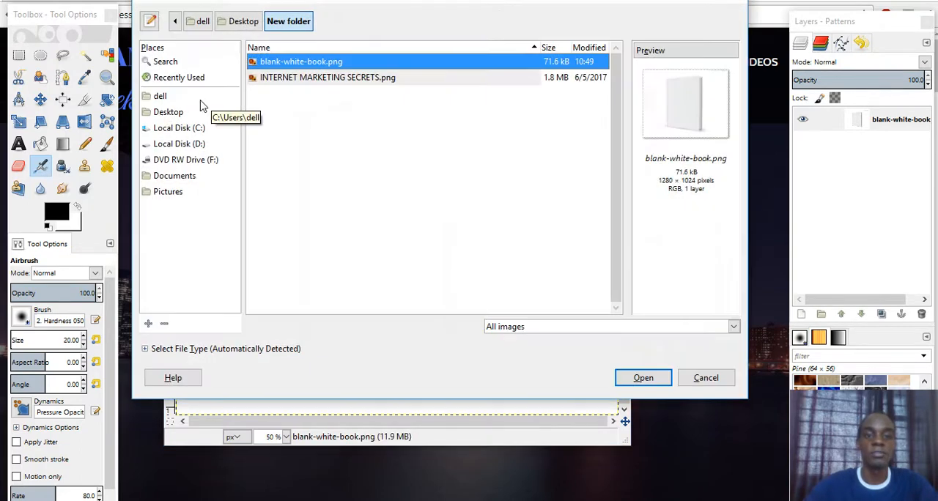
left_click(274, 81)
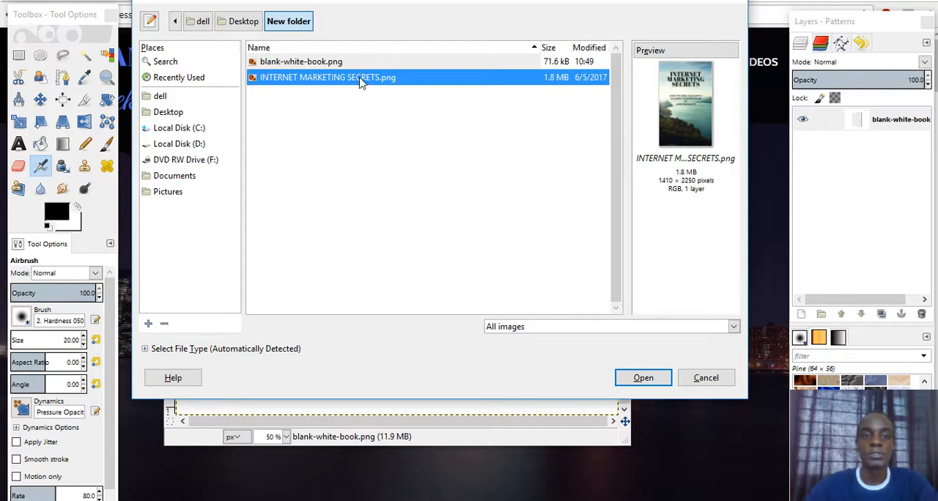
left_click(643, 377)
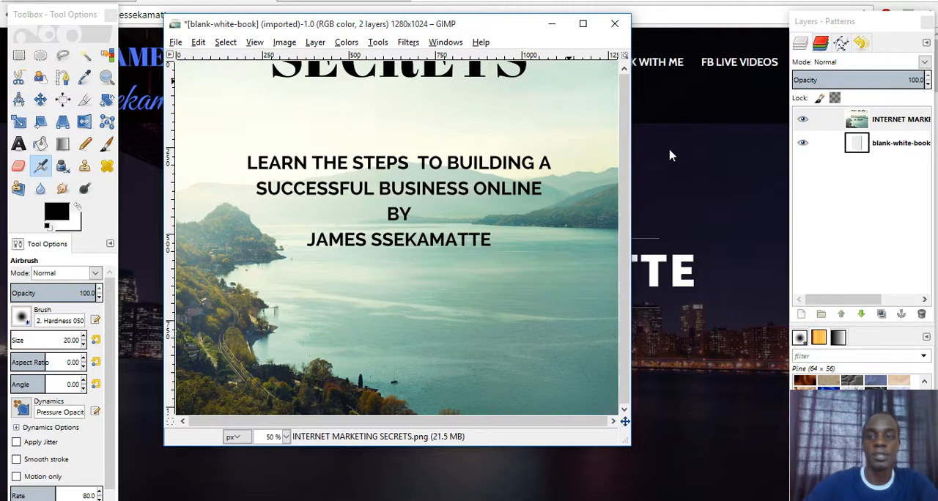
- Select the cover artwork layer and undo the stray airbrush stroke on it
left_click(879, 143)
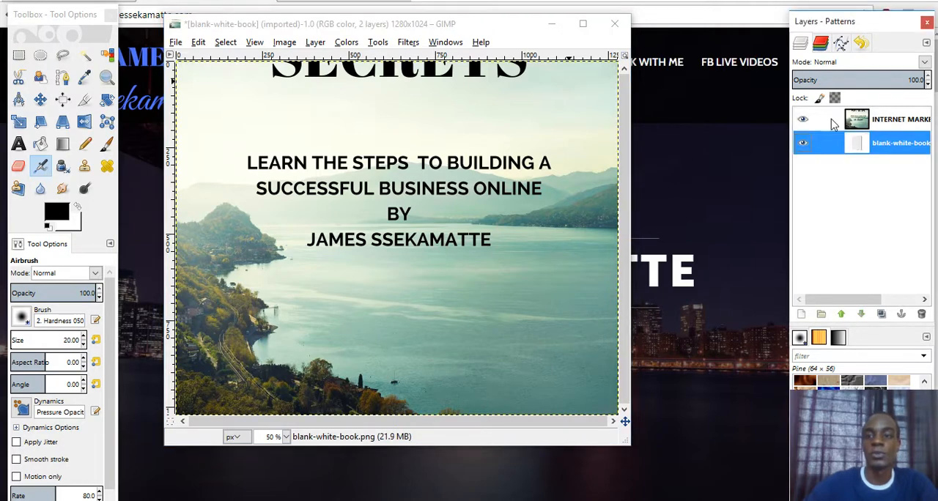
left_click(883, 124)
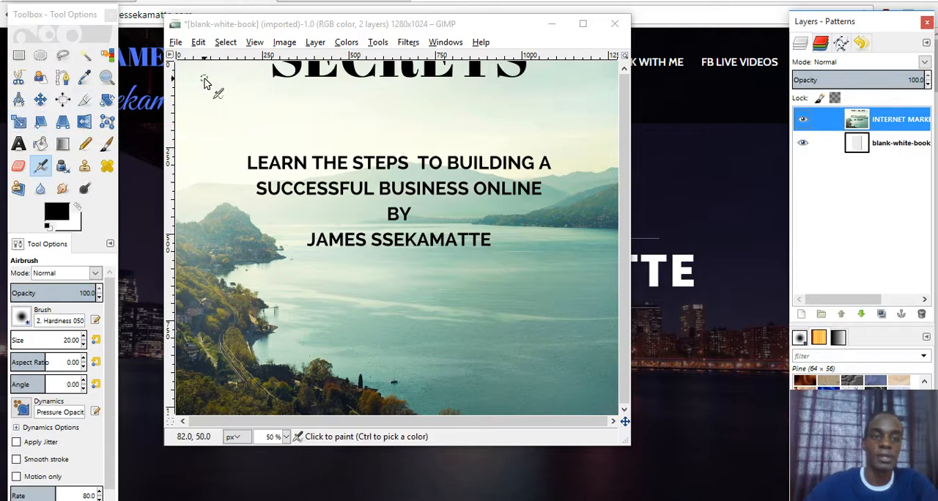
mouse_move(187, 73)
left_mouse_down()
mouse_move(221, 126)
mouse_move(187, 73)
left_mouse_up()
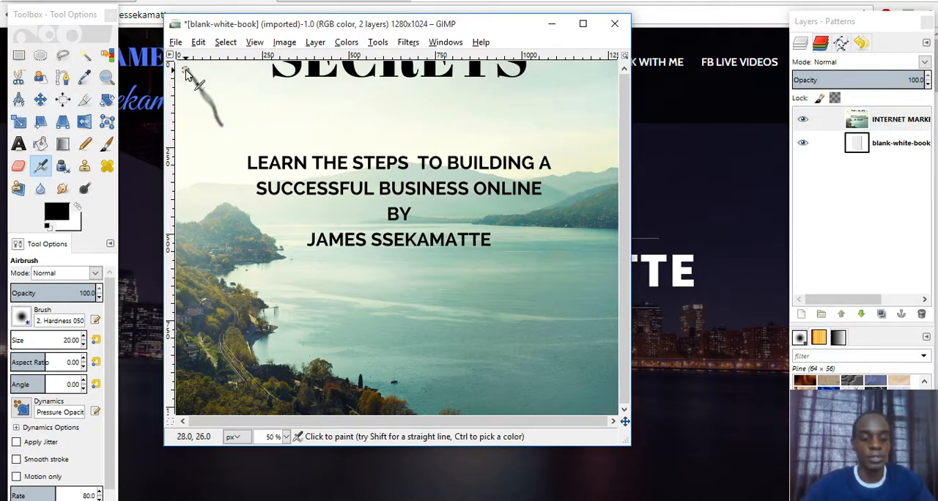
key("ctrl+z")
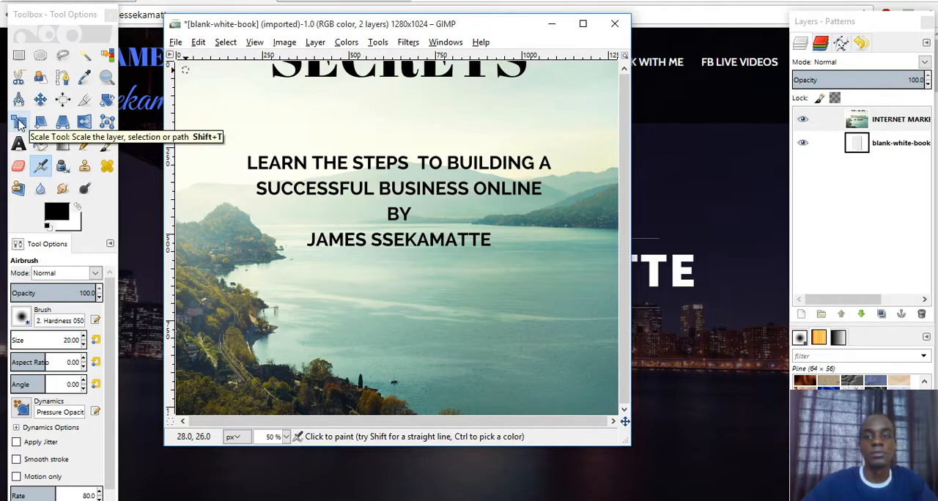
- Scale the cover layer down from its upper-left corner in two passes, to about 976 × 1664 and finally 806 × 1362 pixels
left_click(20, 124)
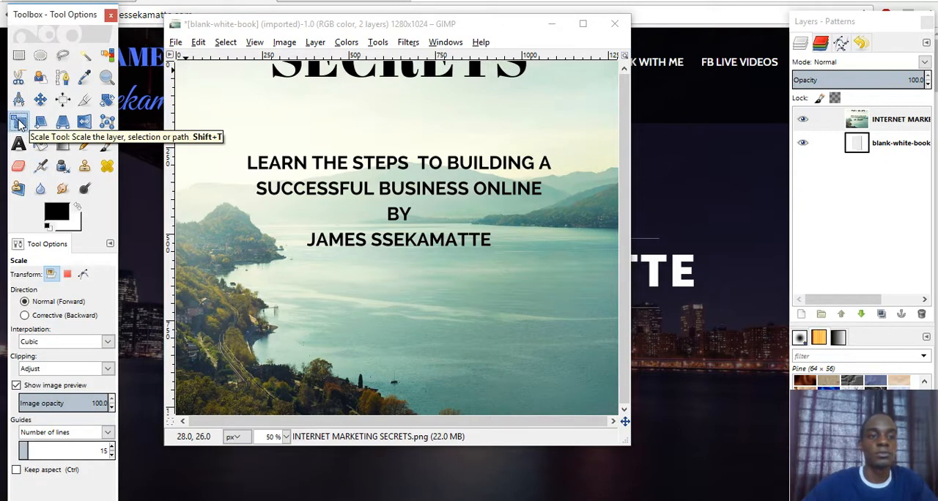
left_click(194, 81)
left_click_drag(198, 82, 334, 275)
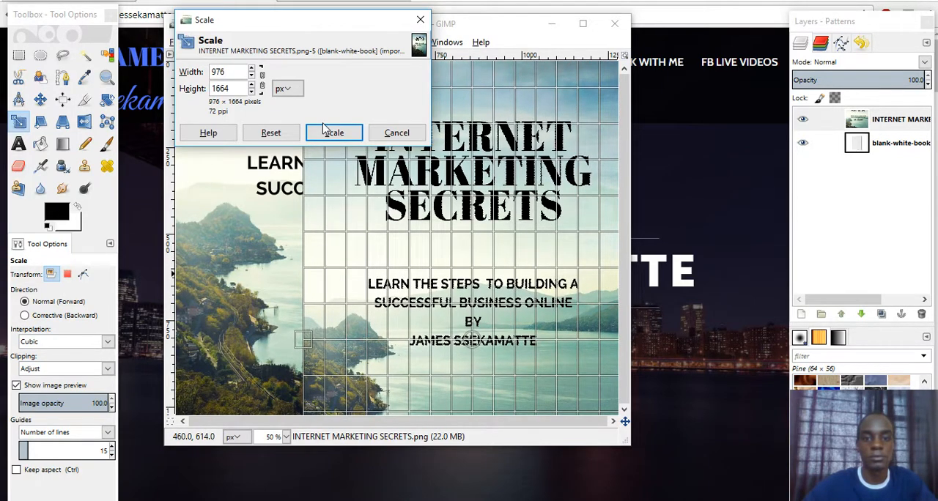
left_click(333, 133)
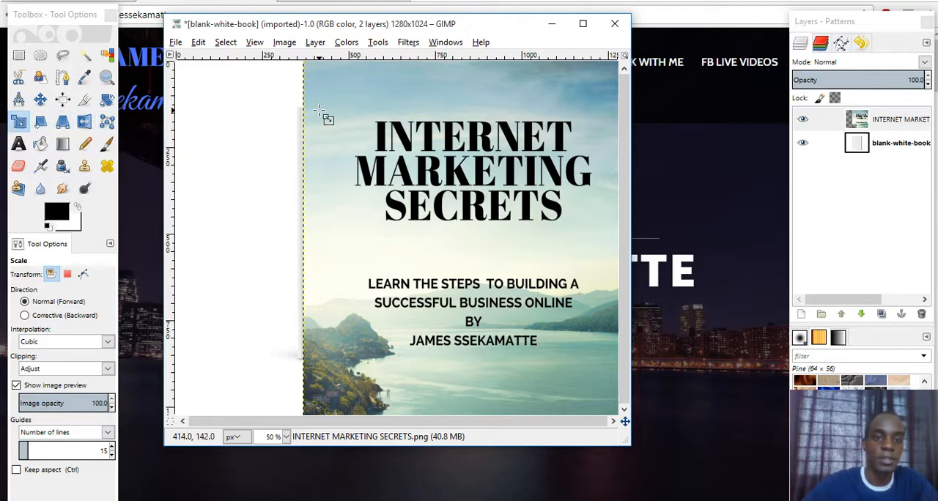
left_click_drag(316, 77, 379, 186)
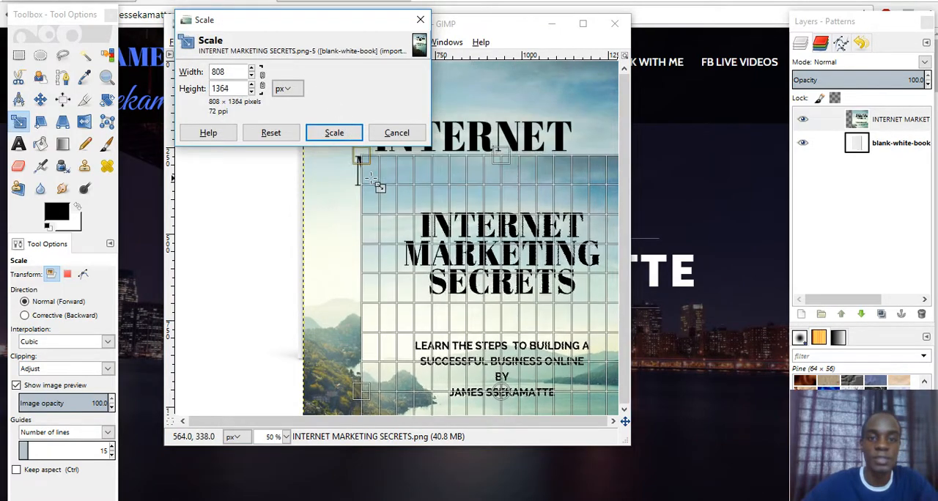
left_click(334, 133)
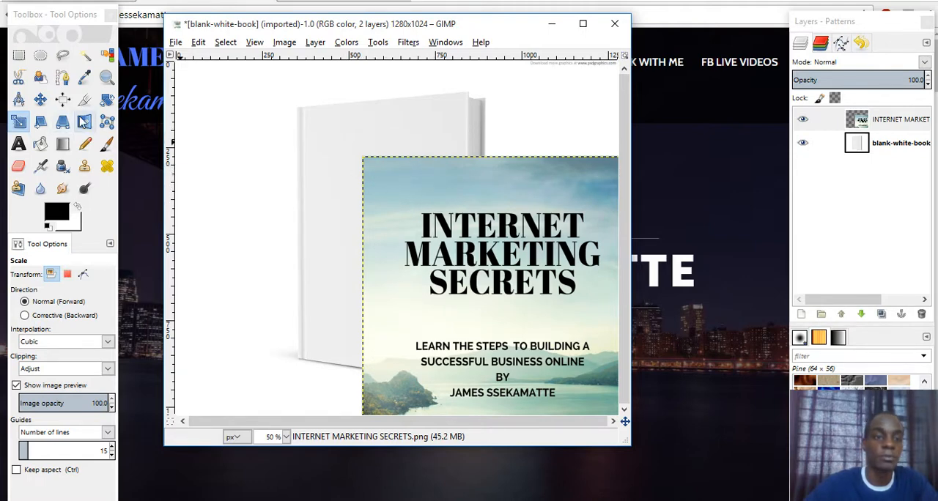
- Move the cover layer over the white book and scale it down to about 624 × 1078 pixels
left_click(41, 101)
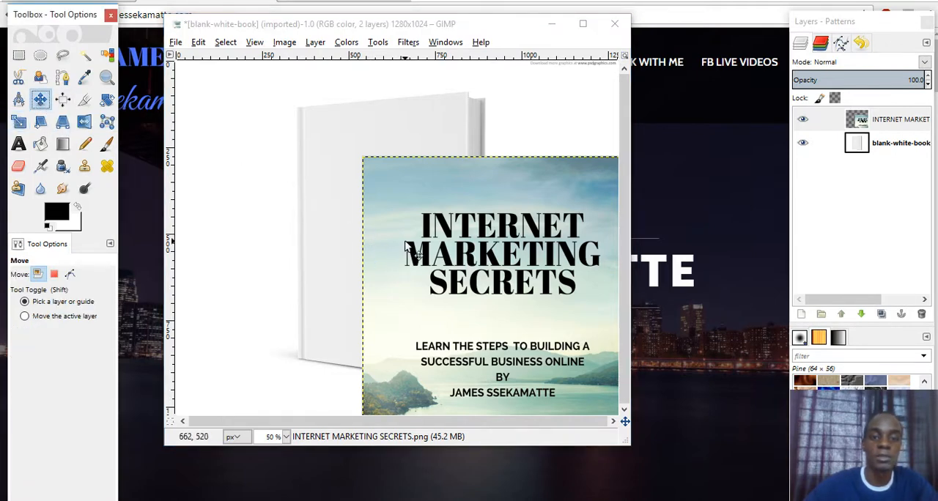
left_click_drag(479, 201, 374, 105)
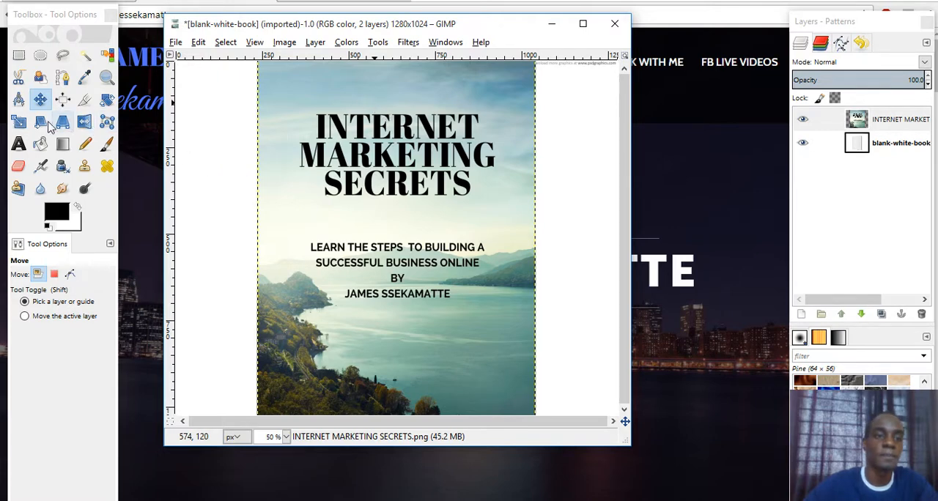
left_click(19, 122)
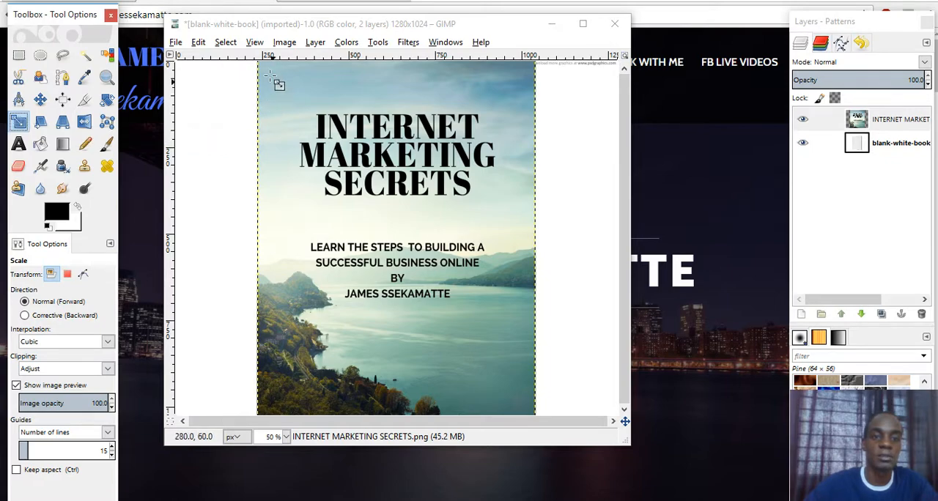
left_click_drag(270, 76, 333, 178)
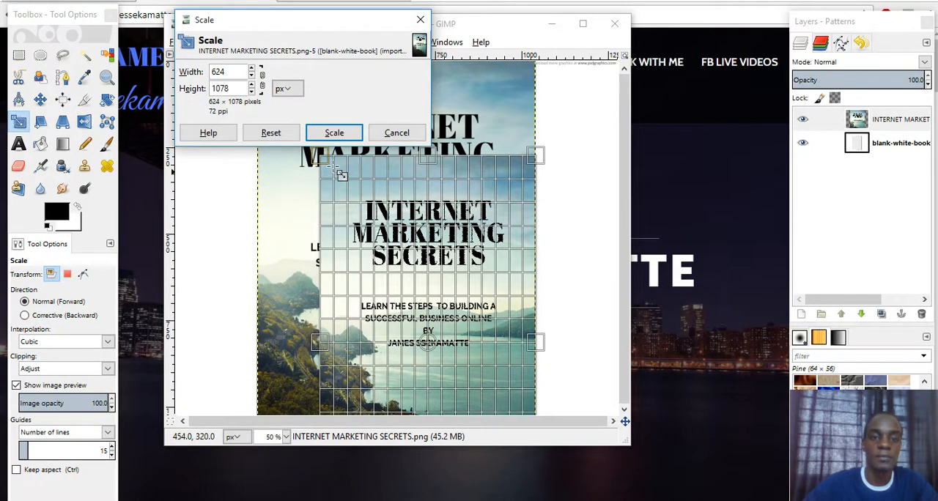
left_click(334, 134)
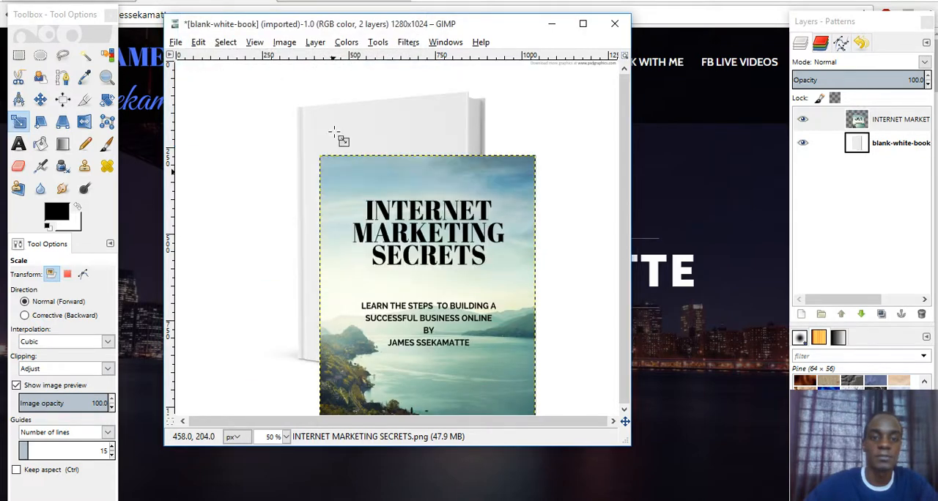
- Move the cover layer so its left edge meets the book's spine edge, and scale it to about 556 × 912 pixels
left_click(40, 99)
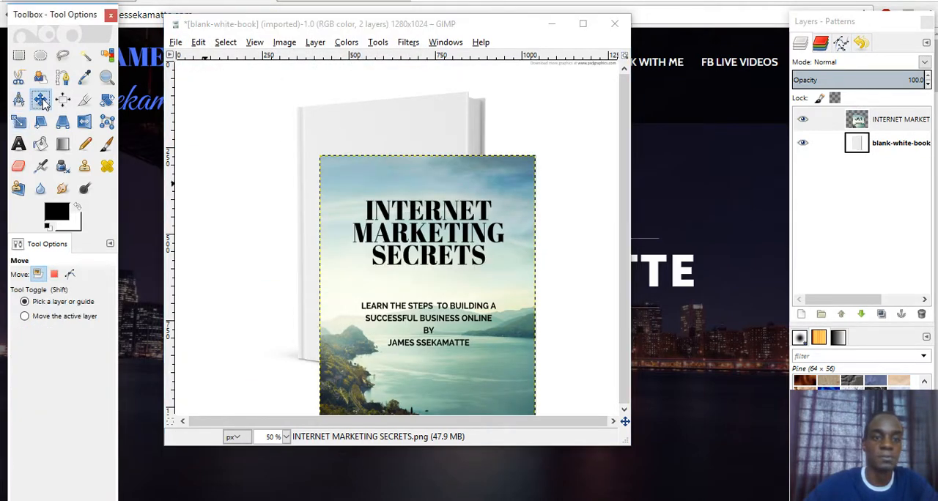
left_click_drag(381, 259, 365, 170)
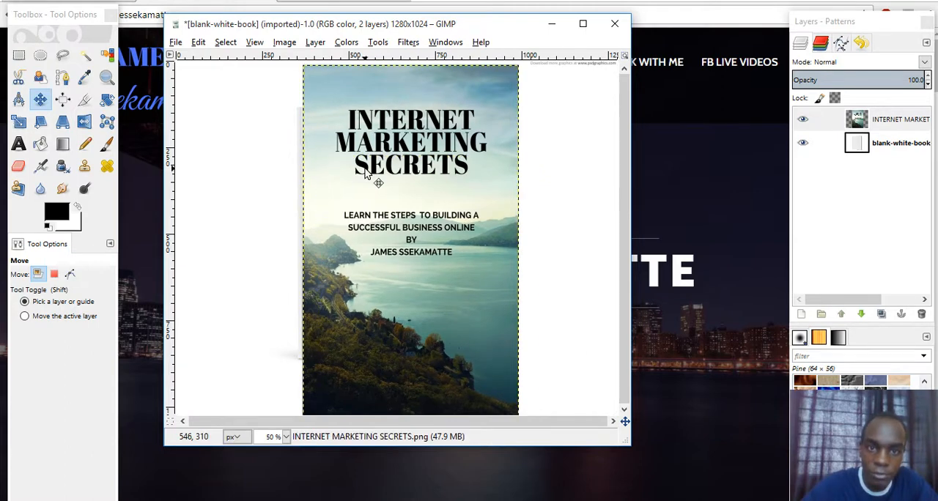
left_click(19, 122)
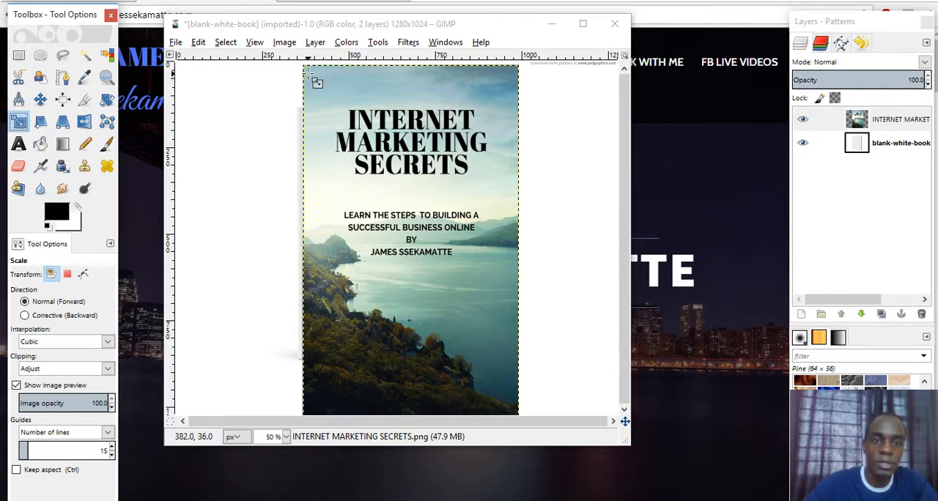
left_click_drag(308, 69, 333, 136)
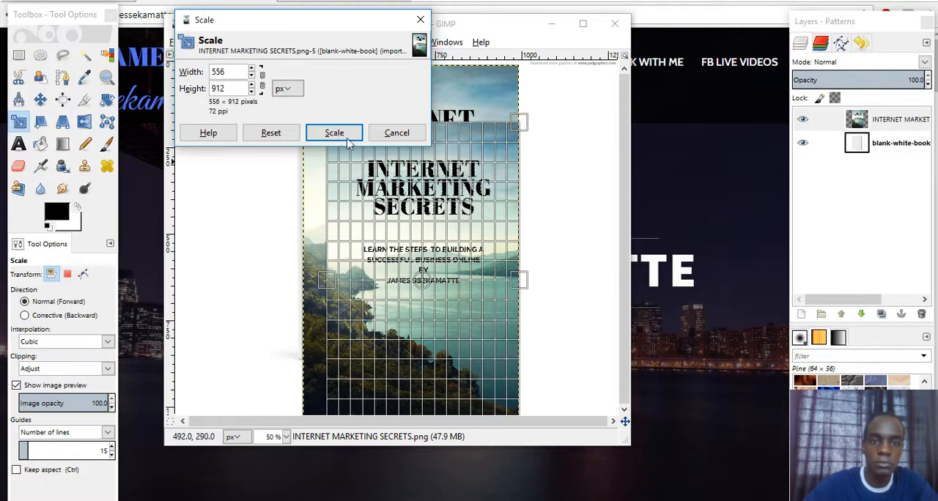
left_click(347, 133)
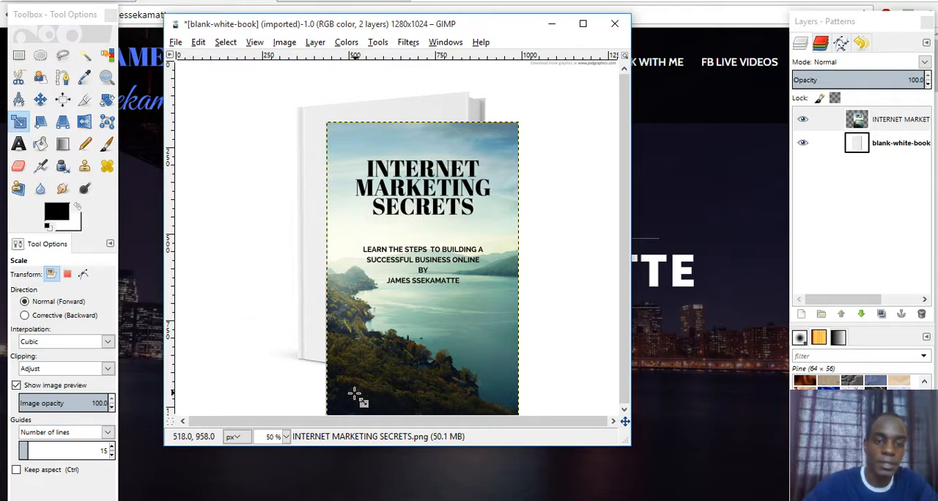
- Scale the cover layer to 534 × 760 pixels and move it over the front of the white book, against its spine edge
left_click_drag(332, 408, 333, 343)
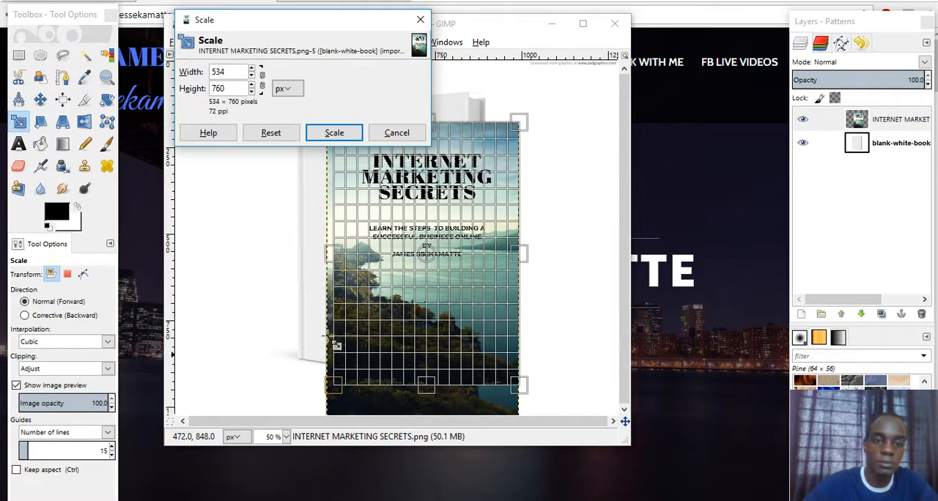
left_click(333, 135)
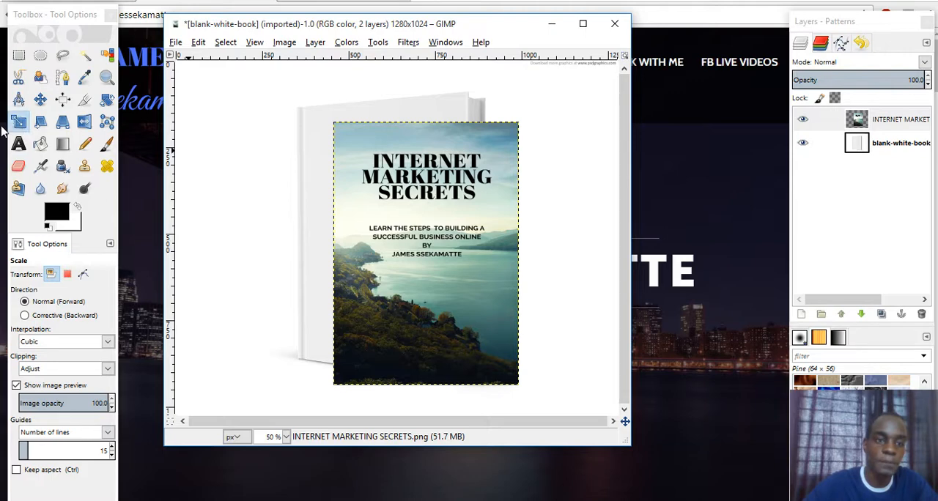
left_click(40, 102)
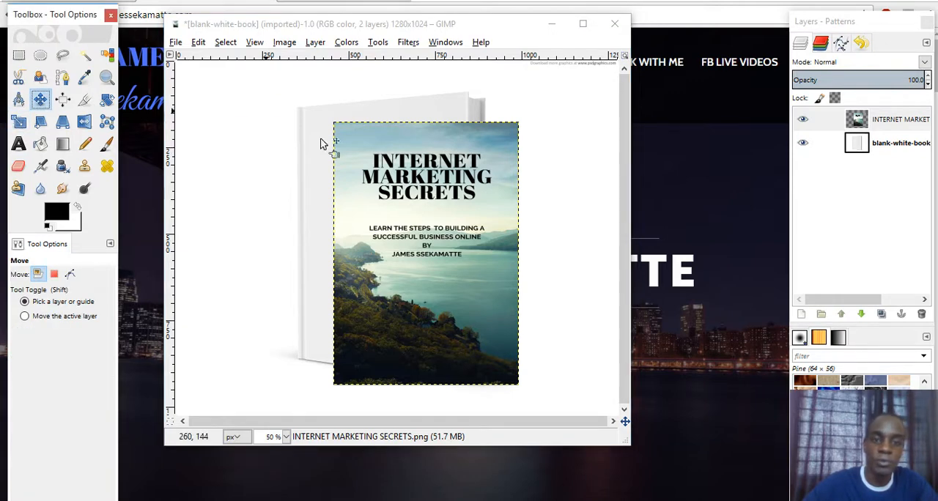
left_click_drag(415, 209, 378, 193)
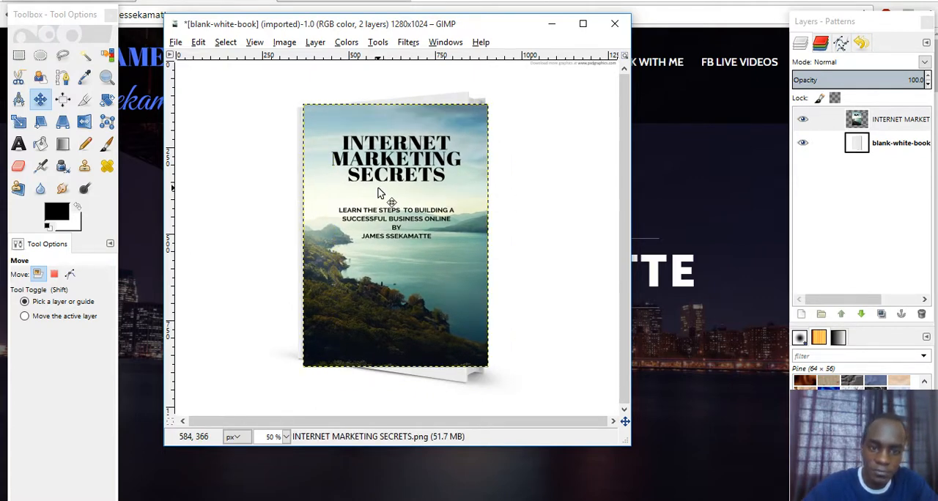
- Apply Perspective to the cover layer, fitting its upper-left and upper-right corners to the matching corners of the book's front
left_click(254, 43)
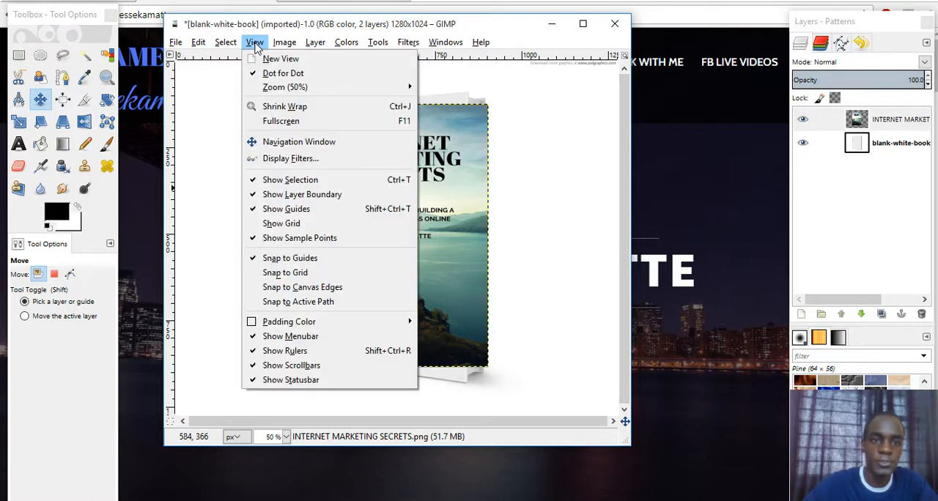
mouse_move(275, 91)
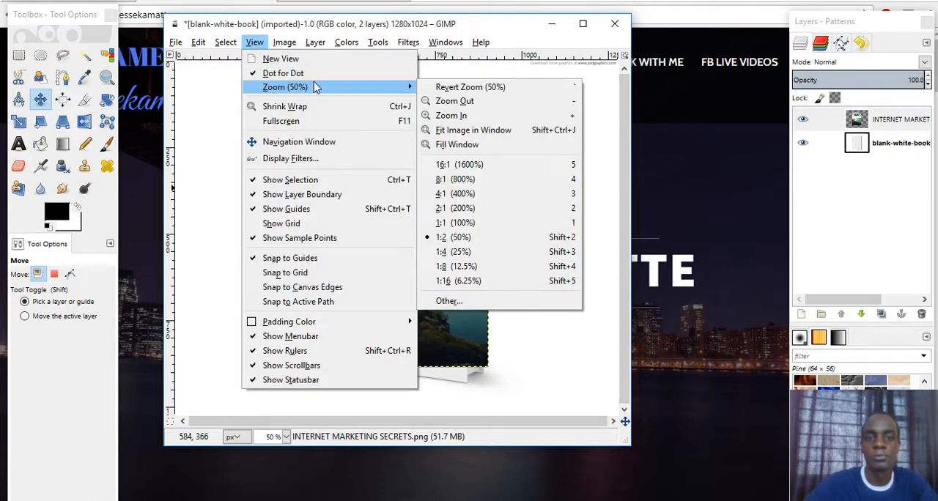
left_click(459, 118)
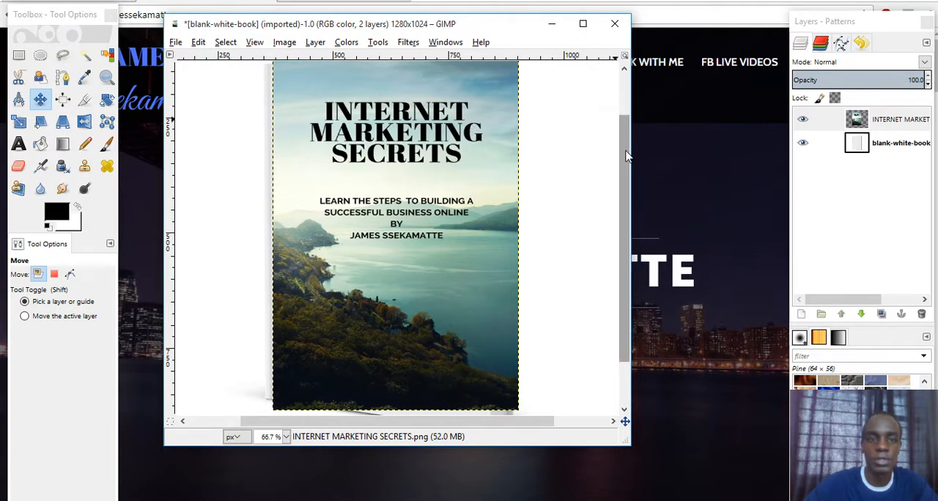
mouse_move(627, 156)
left_mouse_down()
mouse_move(626, 146)
mouse_move(626, 173)
mouse_move(626, 142)
left_mouse_up()
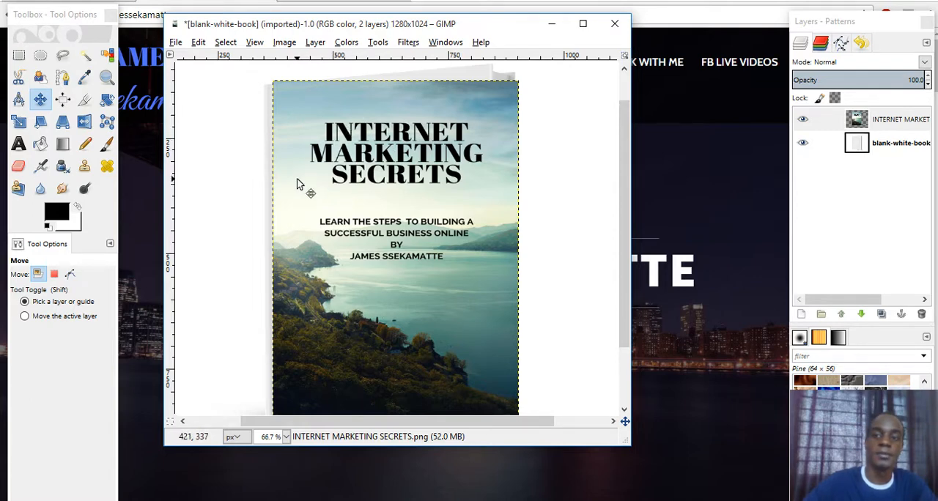
left_click(62, 123)
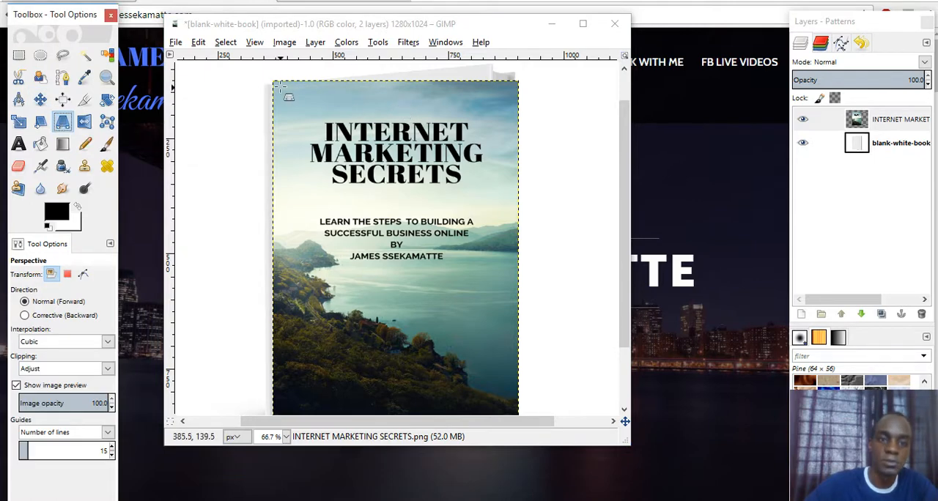
left_click_drag(273, 81, 270, 85)
left_click(692, 297)
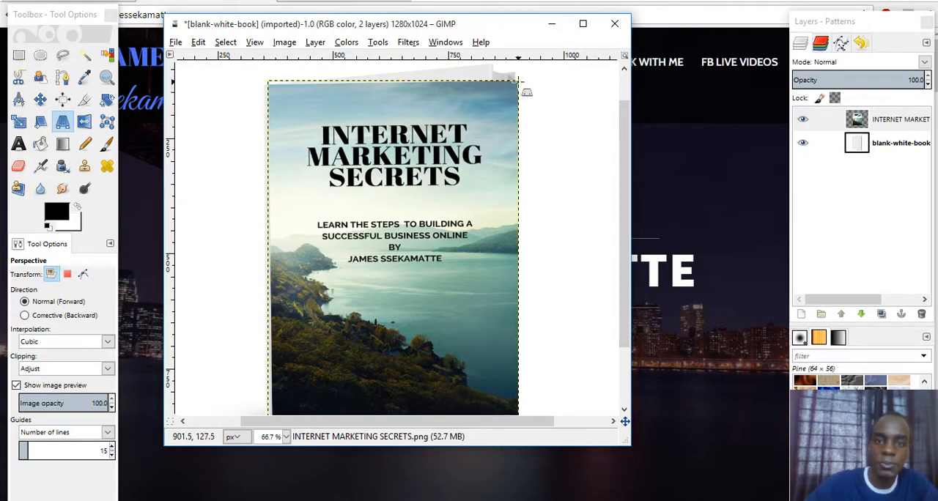
left_click_drag(518, 86, 489, 68)
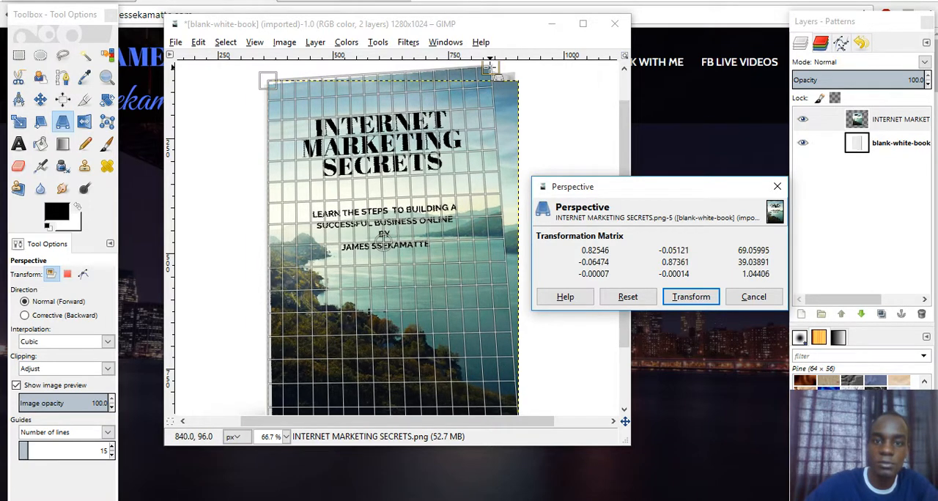
left_click(688, 296)
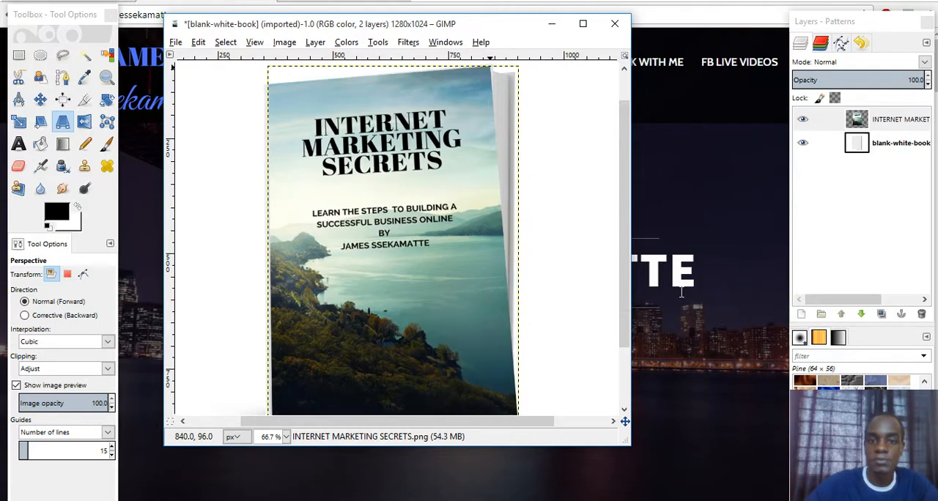
- Apply Perspective to bring the cover's lower-right corner down and inward onto the book's lower-right front corner
left_click_drag(622, 238, 620, 297)
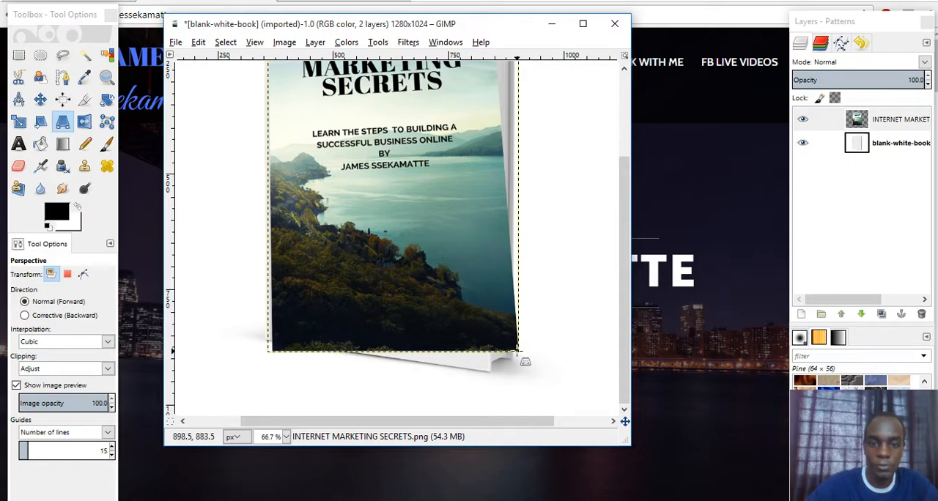
left_click_drag(518, 352, 490, 371)
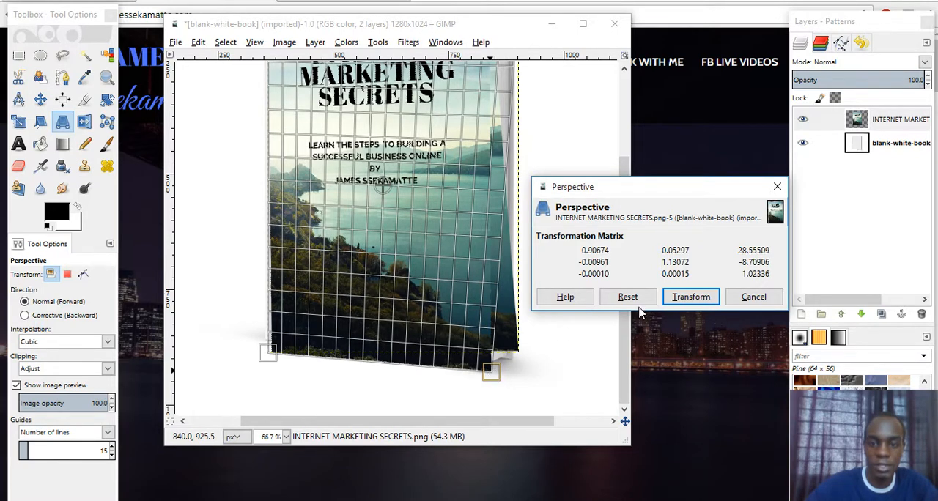
left_click(675, 297)
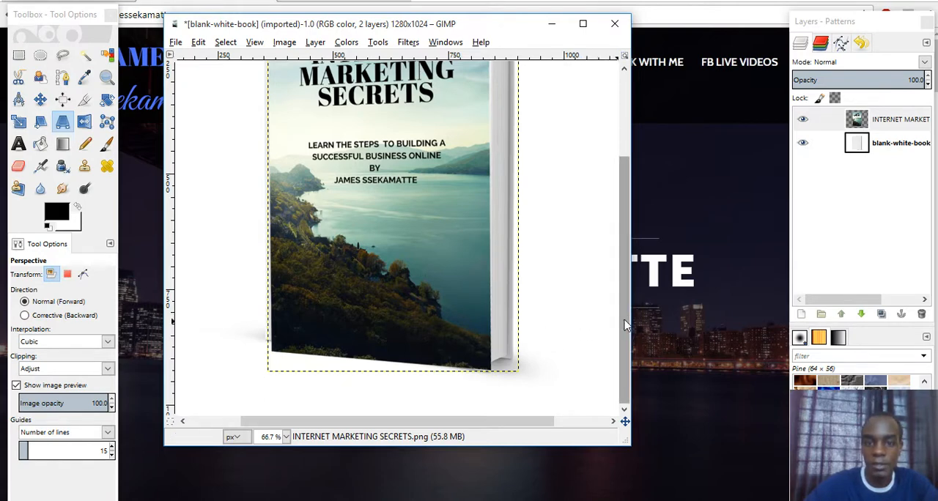
- Nudge the cover's upper-right corner slightly outward and down with Perspective to meet the book's front edge
left_click_drag(625, 325, 628, 258)
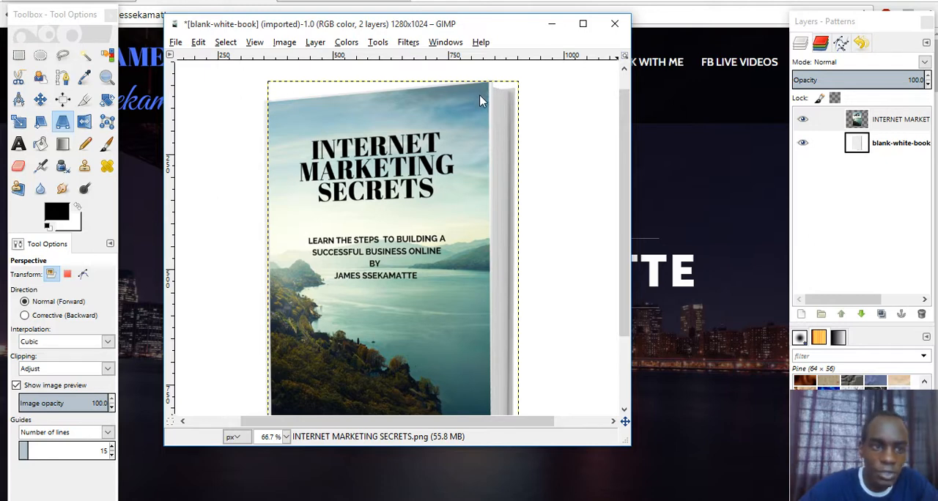
left_click(63, 122)
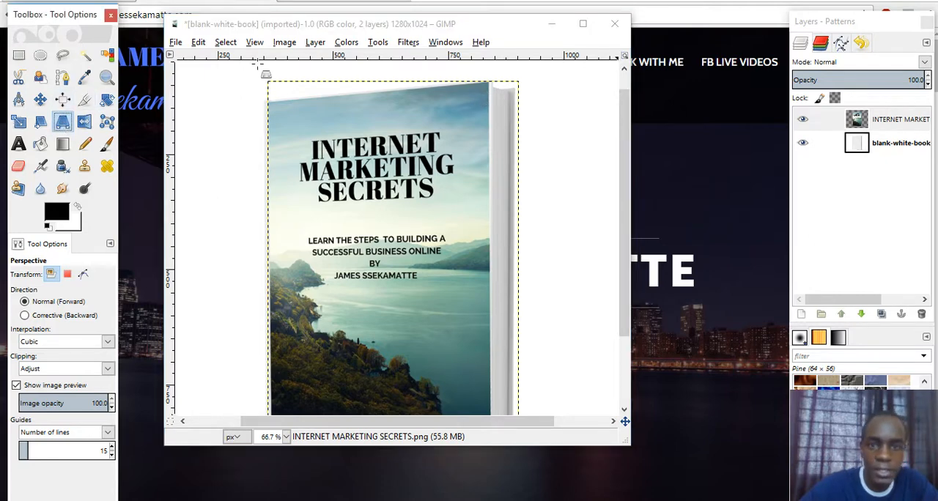
left_click(487, 81)
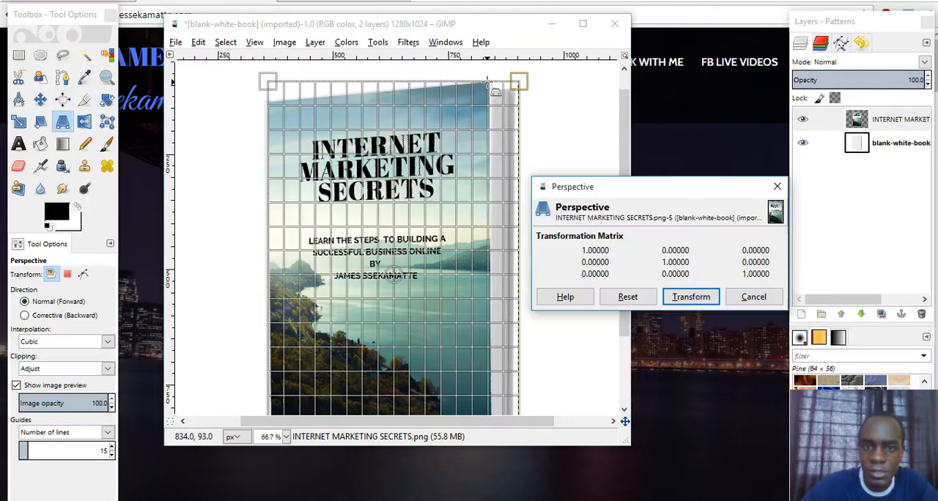
left_click_drag(485, 82, 501, 83)
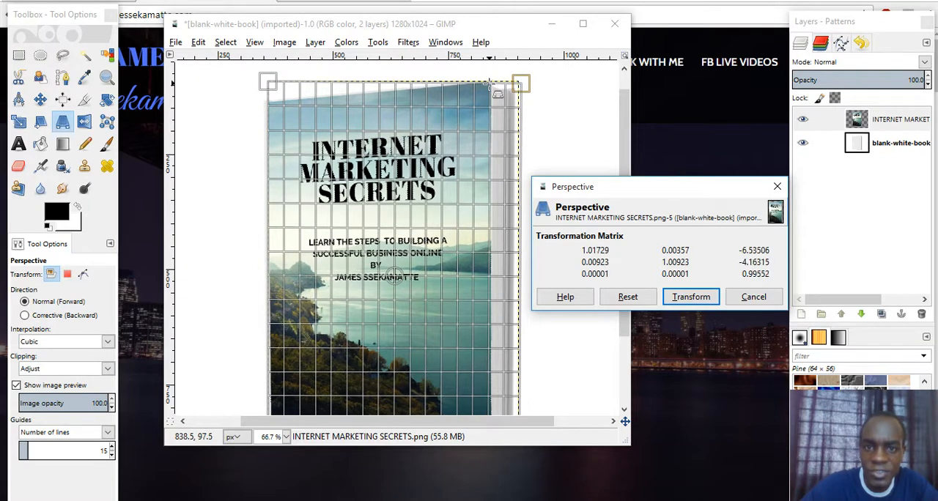
left_click(692, 295)
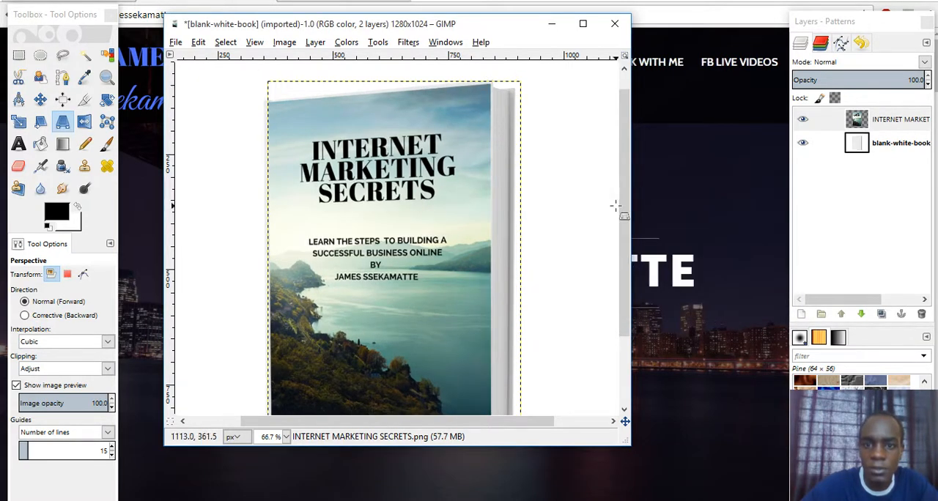
- Raise the cover's lower-left corner to the book's bottom edge, and extend the lower-right corner slightly downward using Perspective
left_click_drag(625, 218, 614, 307)
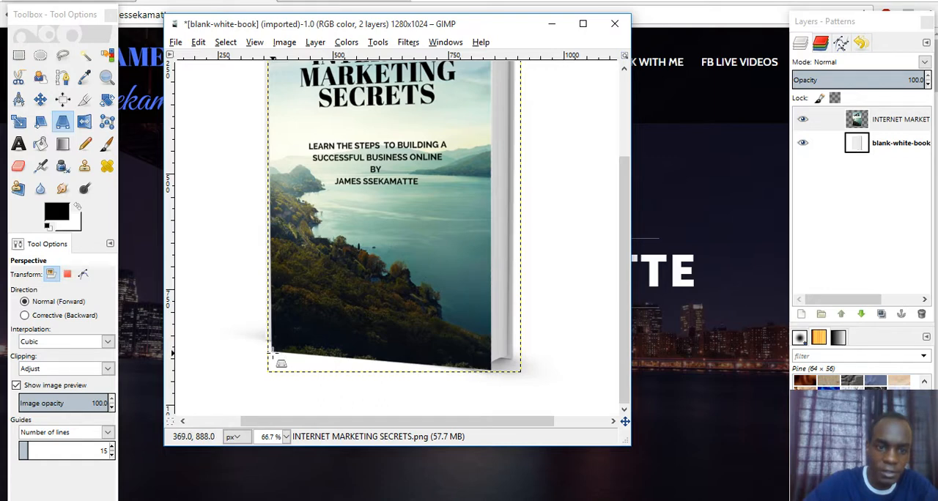
left_click_drag(271, 350, 269, 342)
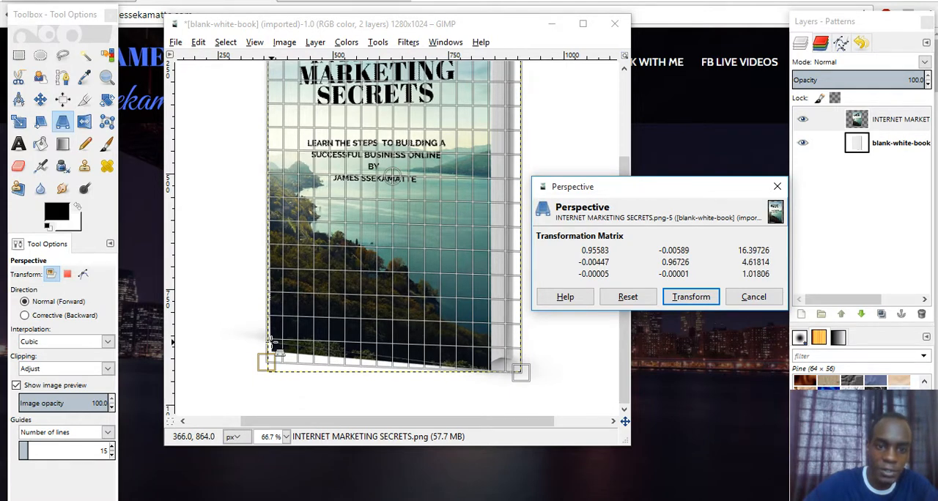
left_click(677, 299)
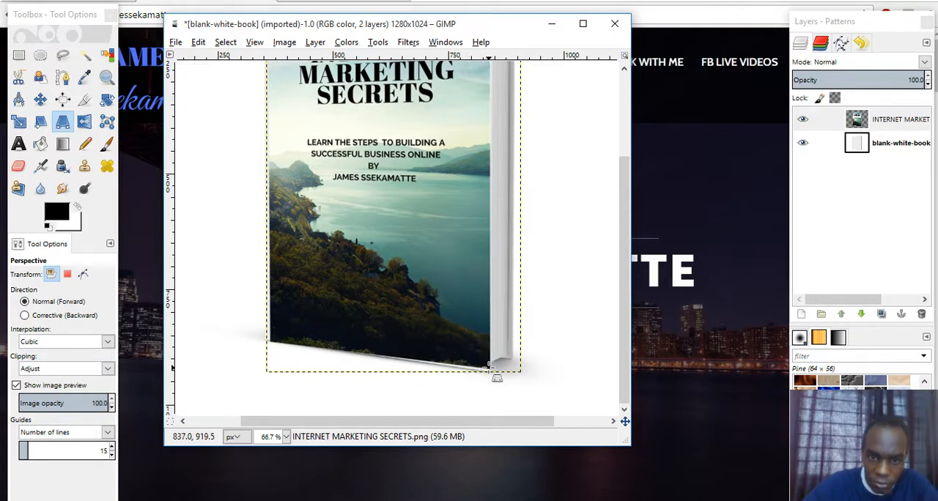
left_click_drag(497, 377, 497, 381)
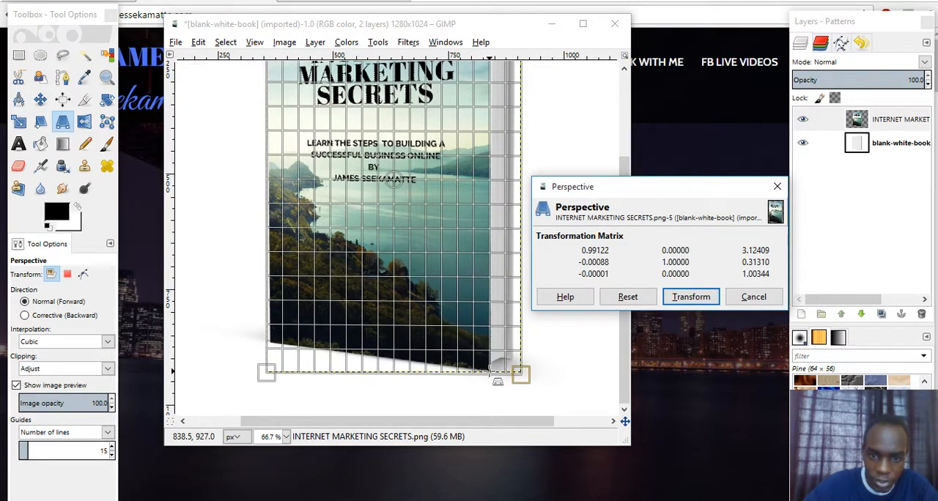
left_click(687, 295)
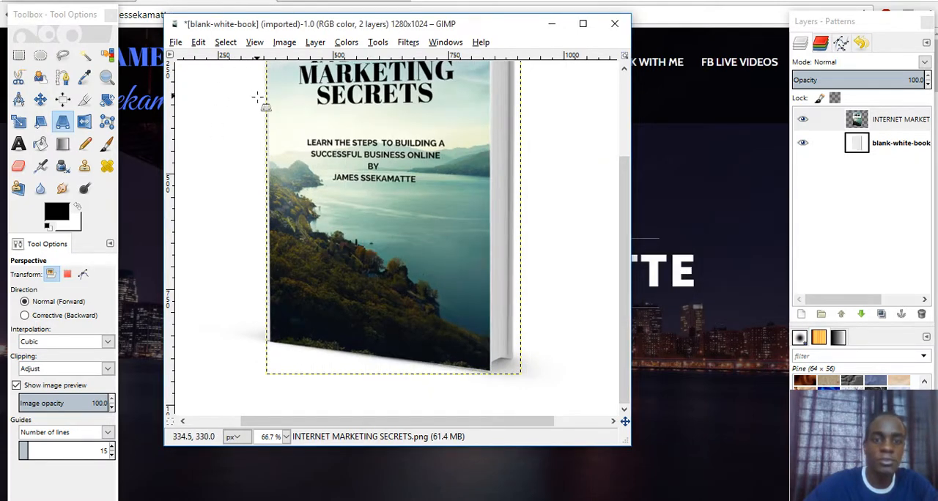
- Fine-tune the cover's lower-left corner at 100% zoom, shifting it slightly up and outward with Perspective
left_click(253, 44)
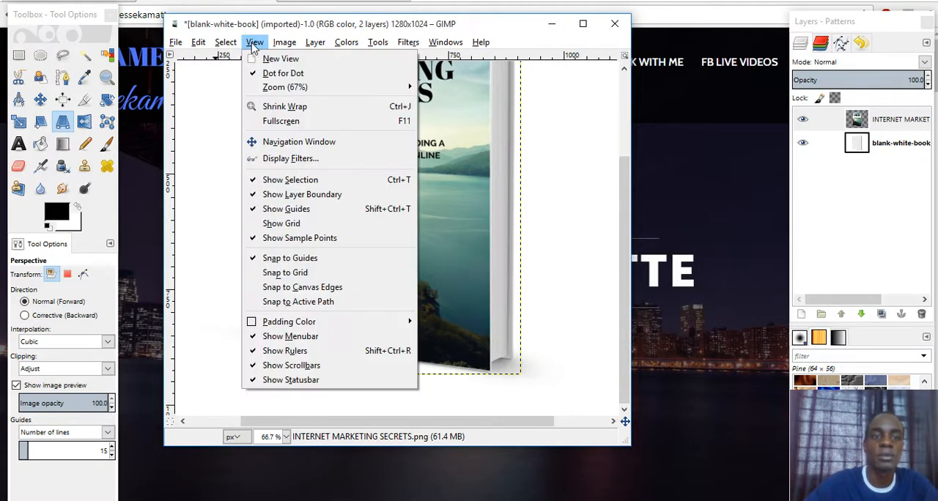
mouse_move(267, 90)
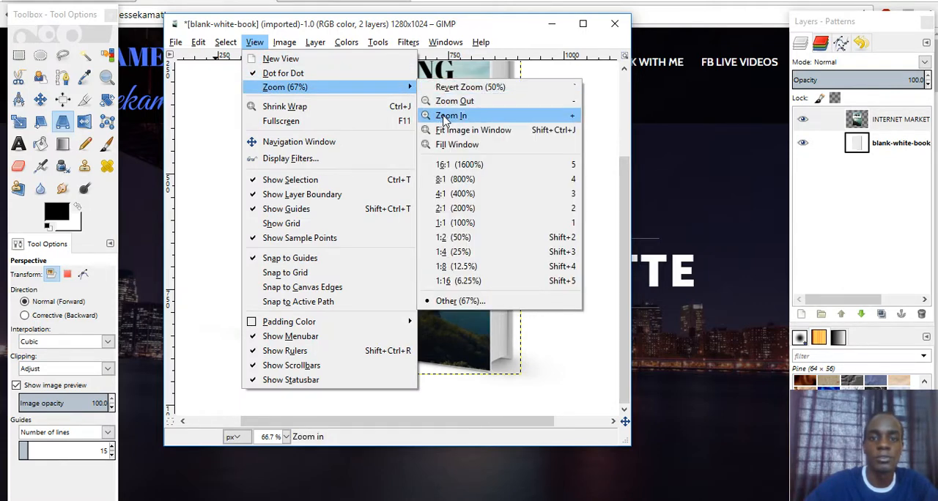
left_click(448, 115)
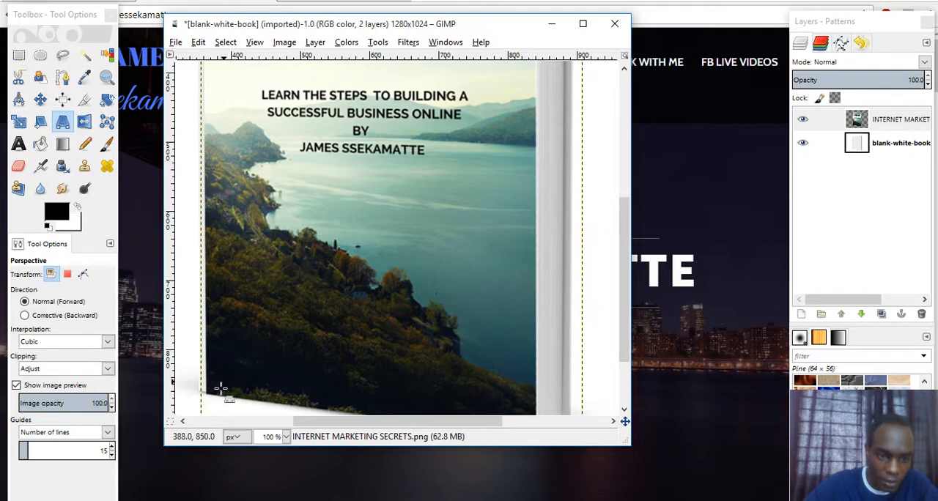
left_click_drag(207, 394, 206, 389)
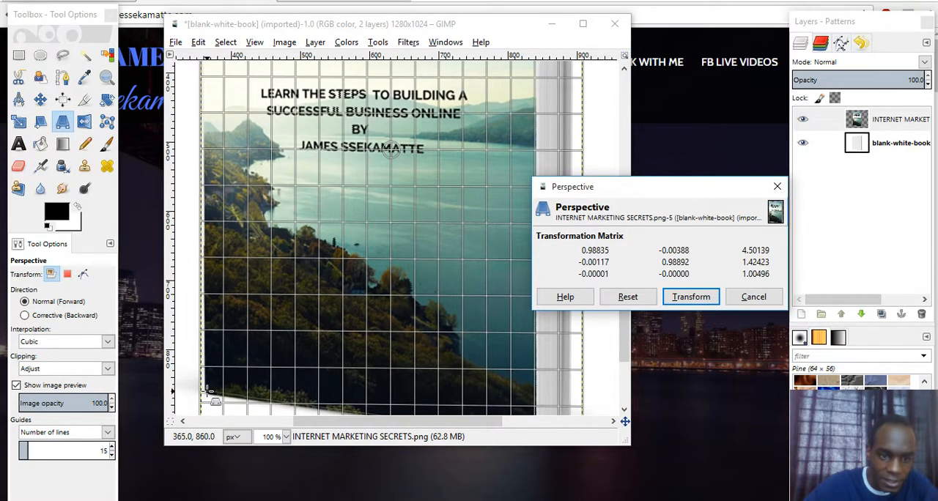
left_click(681, 301)
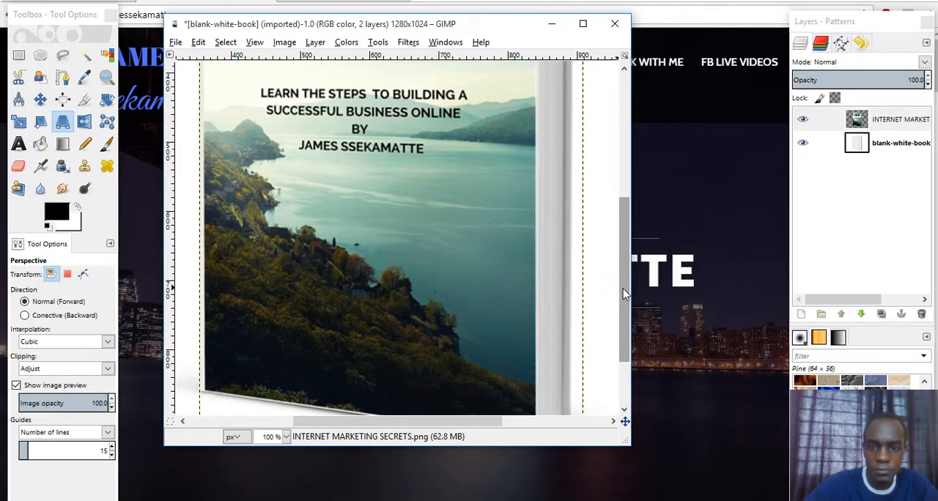
- Pull the cover's lower-right corner slightly down with Perspective to cover the white strip along the book's bottom edge
left_click_drag(624, 293, 626, 331)
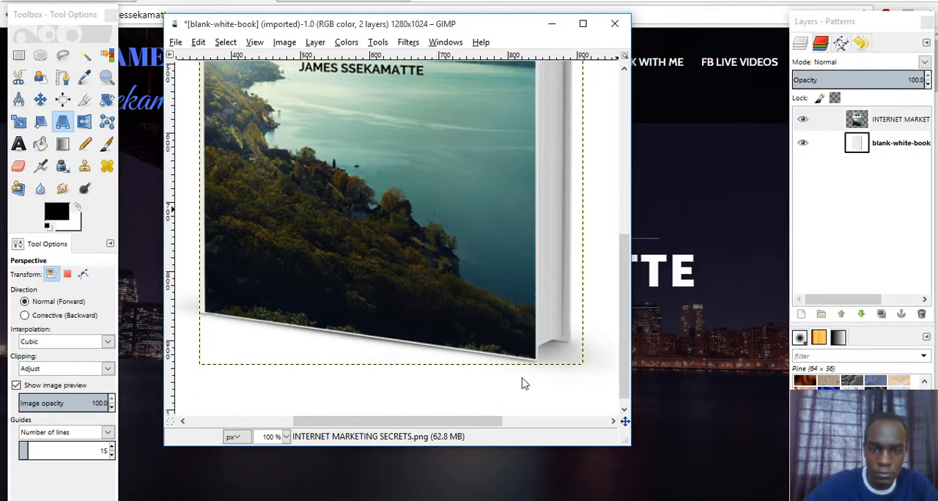
left_click(63, 123)
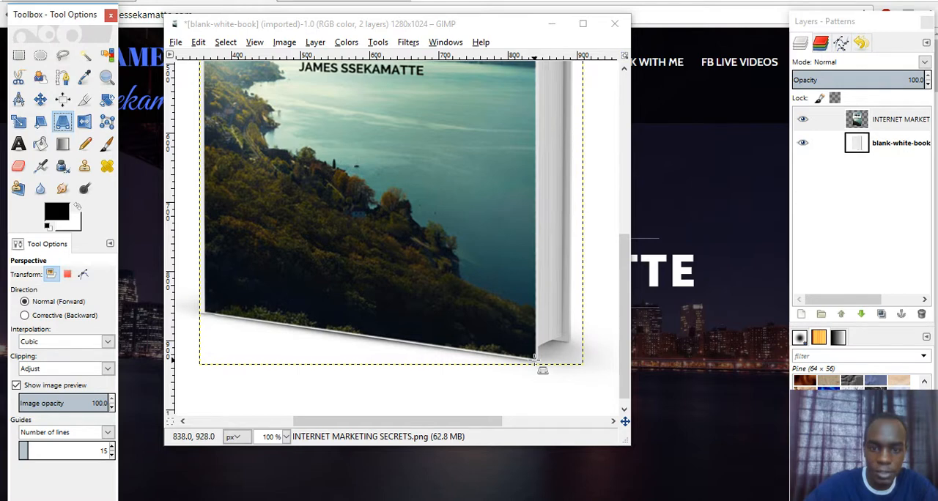
left_click_drag(534, 359, 533, 361)
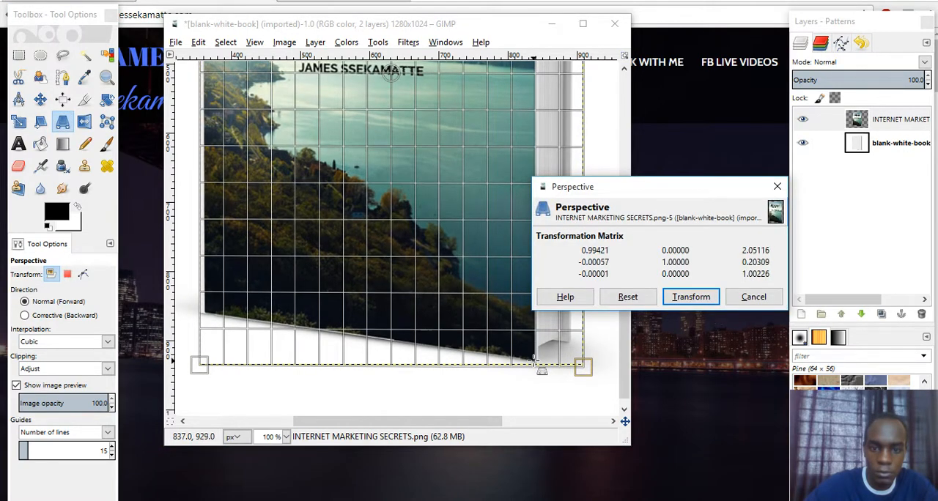
left_click(691, 296)
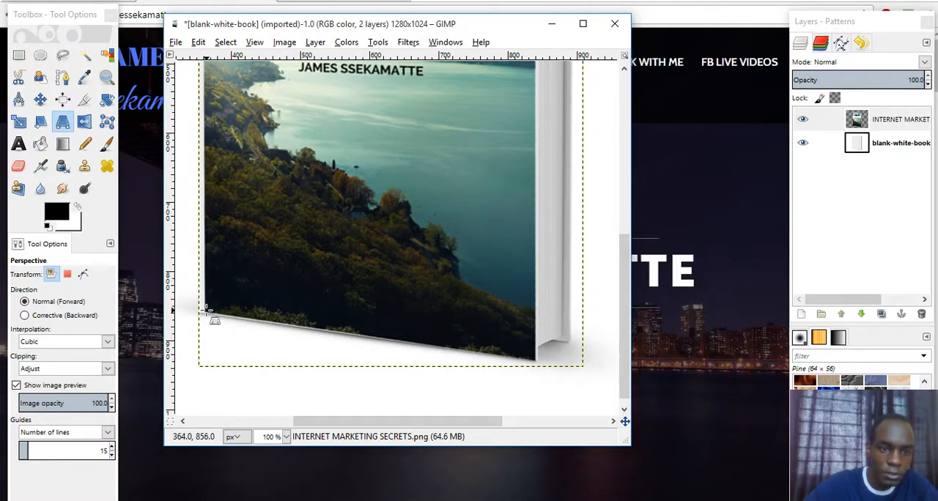
- Extend the cover's lower-left corner slightly down and outward, and its upper-right corner slightly up and outward, using Perspective
left_click_drag(208, 313, 208, 312)
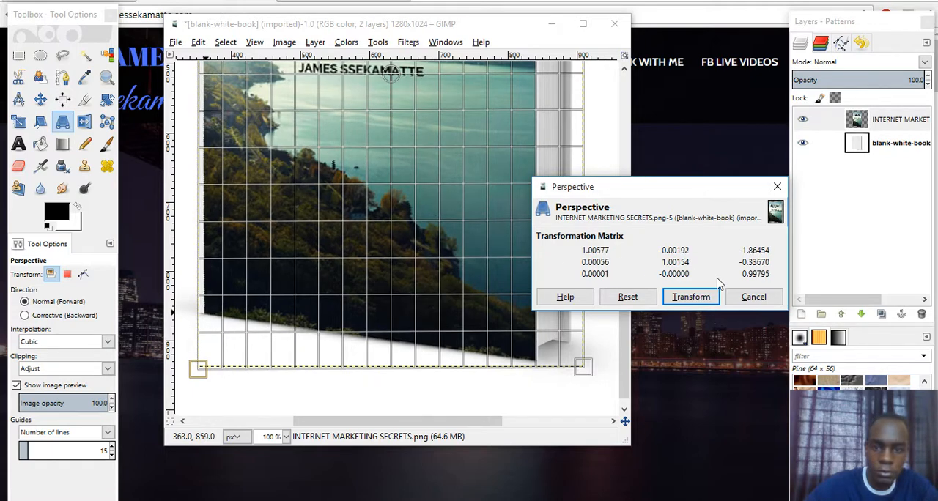
left_click(693, 297)
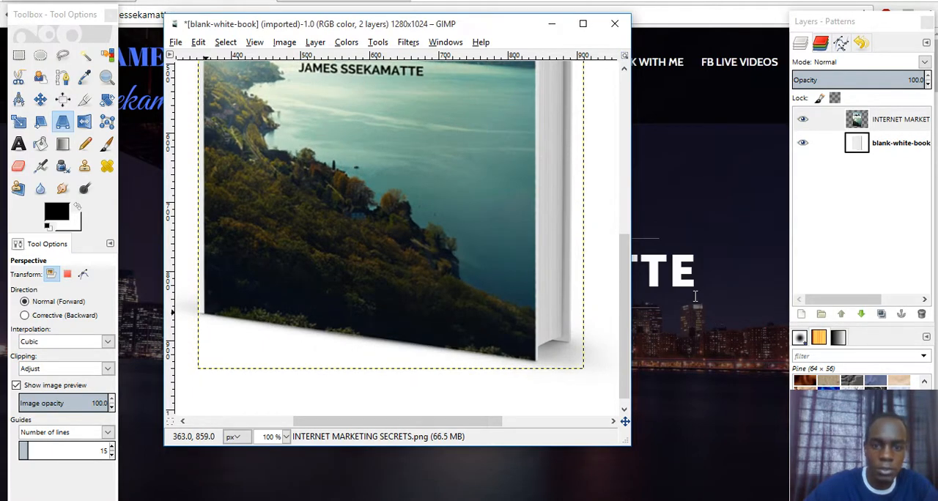
left_click_drag(626, 308, 621, 150)
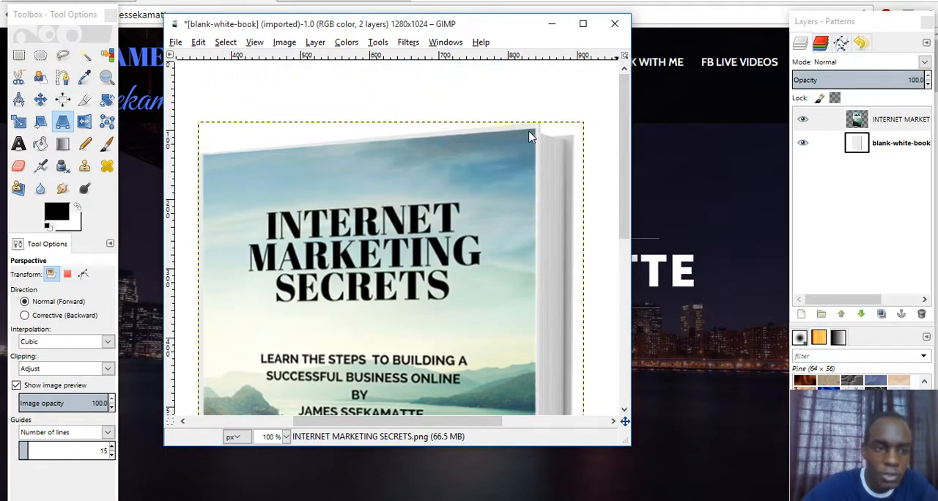
left_click(64, 123)
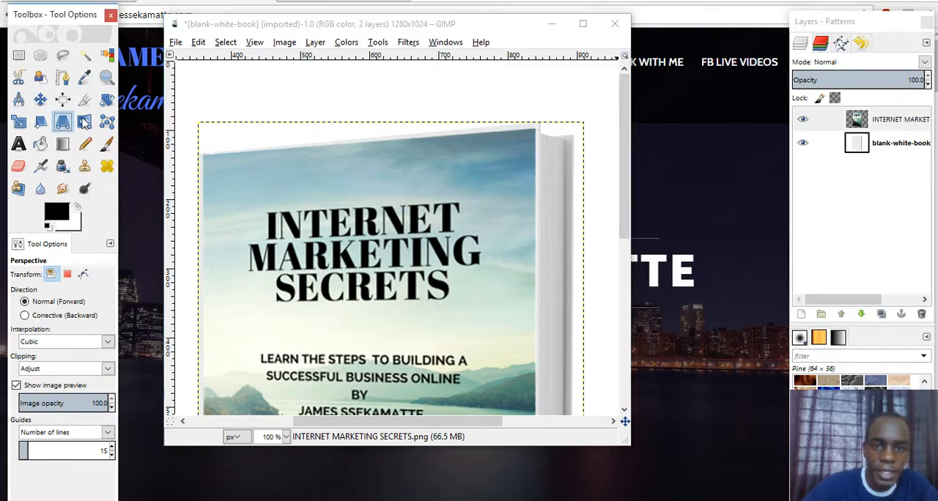
left_click(536, 131)
left_click_drag(535, 130, 540, 122)
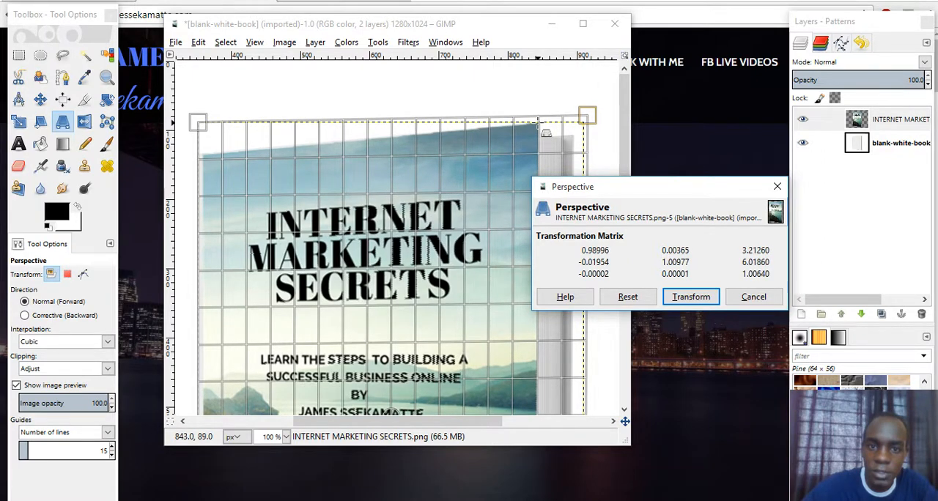
left_click(681, 293)
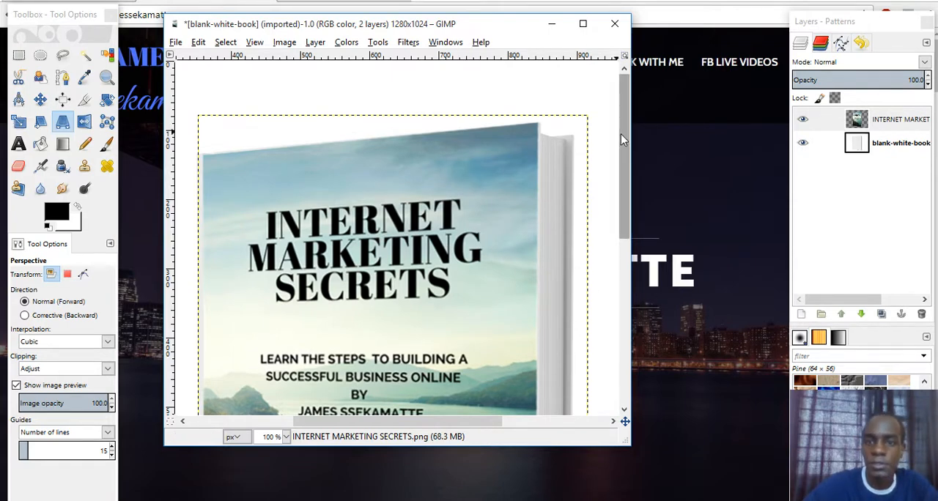
- Nudge the cover's upper-left corner slightly outward with Perspective to meet the book's spine edge
left_click_drag(621, 137, 669, 160)
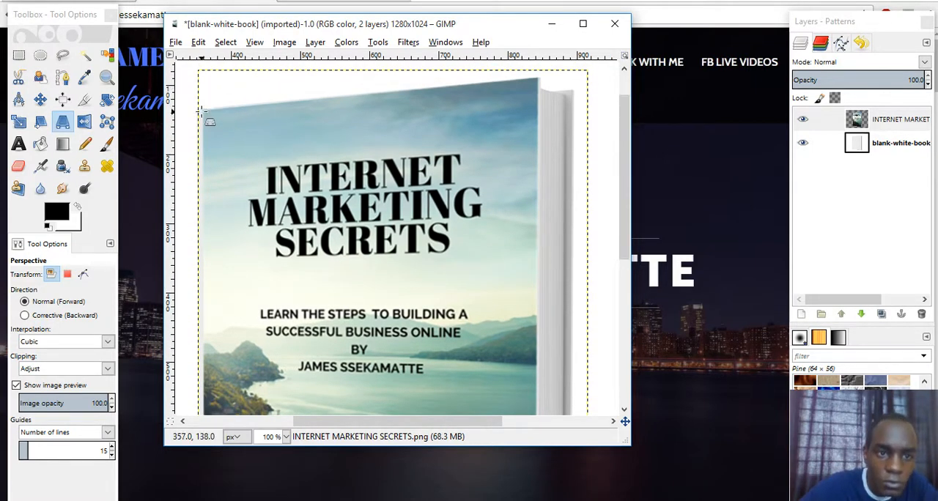
left_click_drag(206, 111, 207, 112)
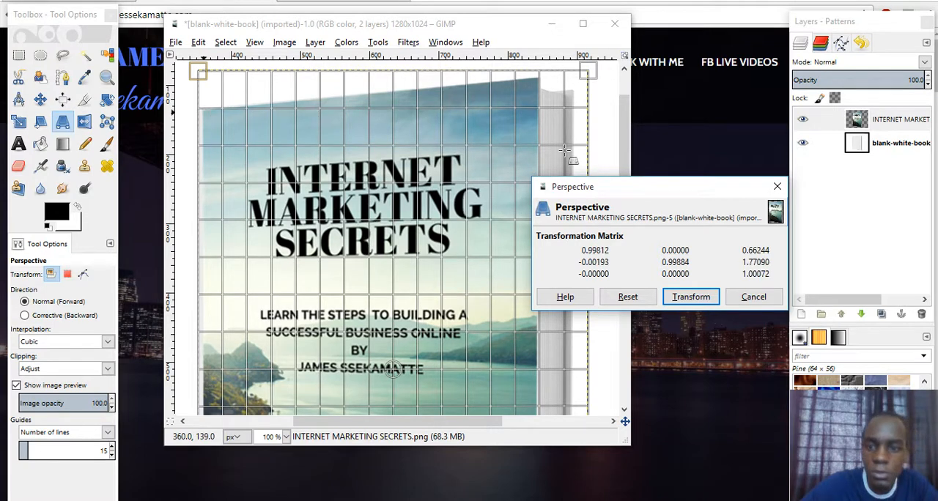
left_click(691, 297)
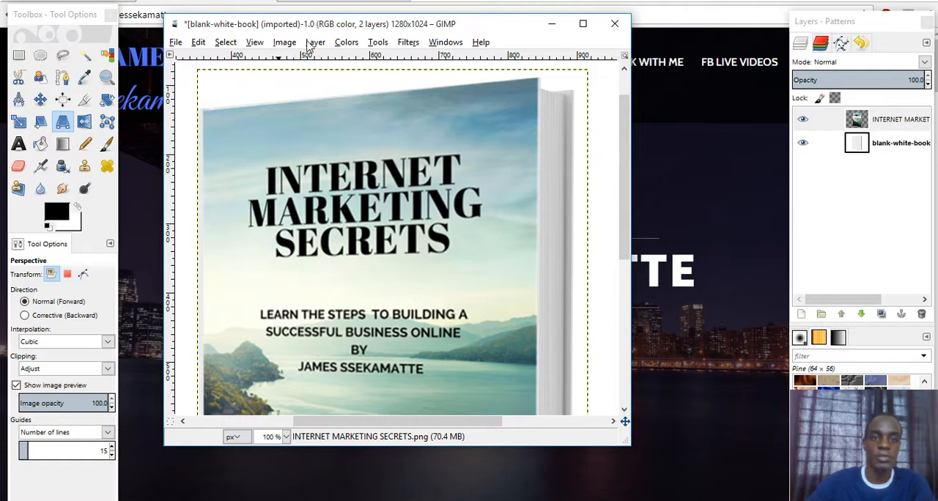
- Examine the whole mockup at 50% zoom to check how the cover fits the book's edges
left_click(255, 42)
mouse_move(367, 87)
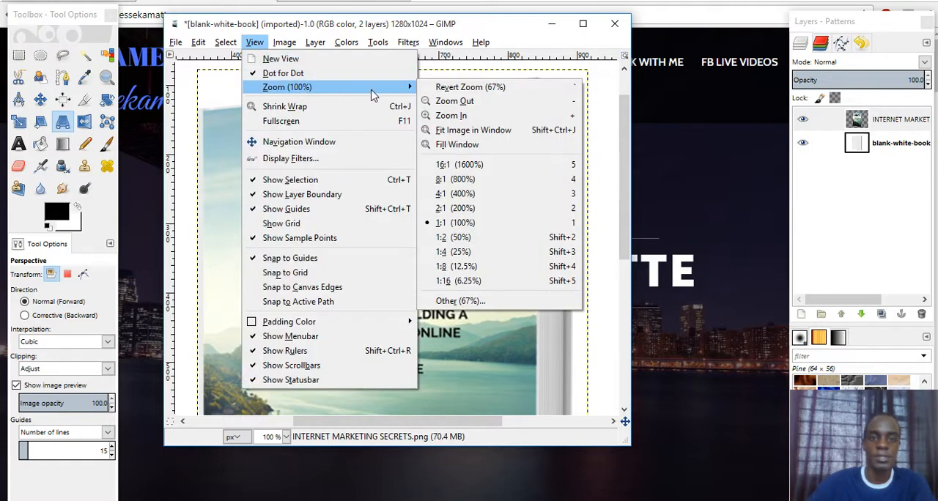
left_click(440, 101)
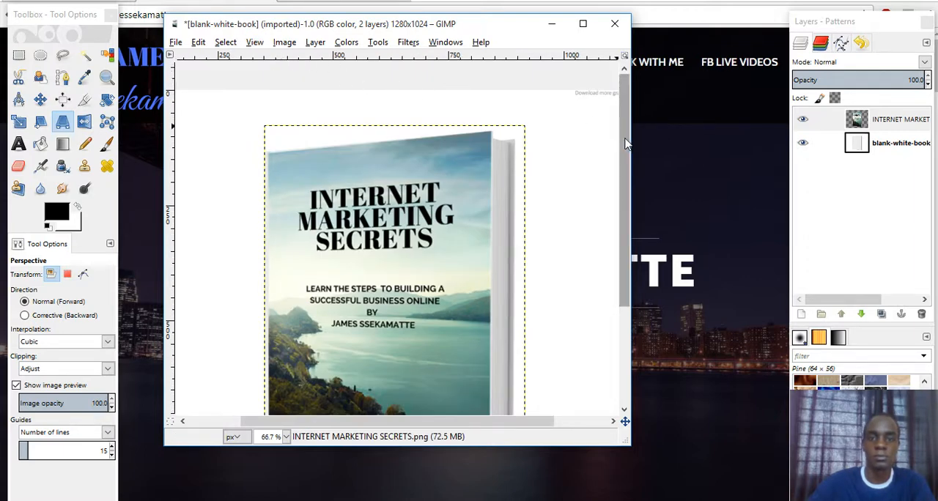
left_click_drag(627, 144, 631, 176)
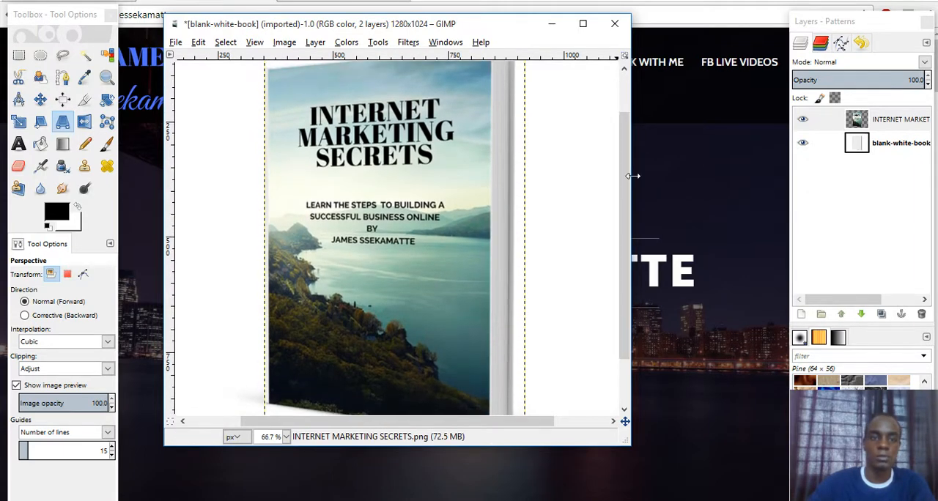
left_click(254, 42)
mouse_move(278, 87)
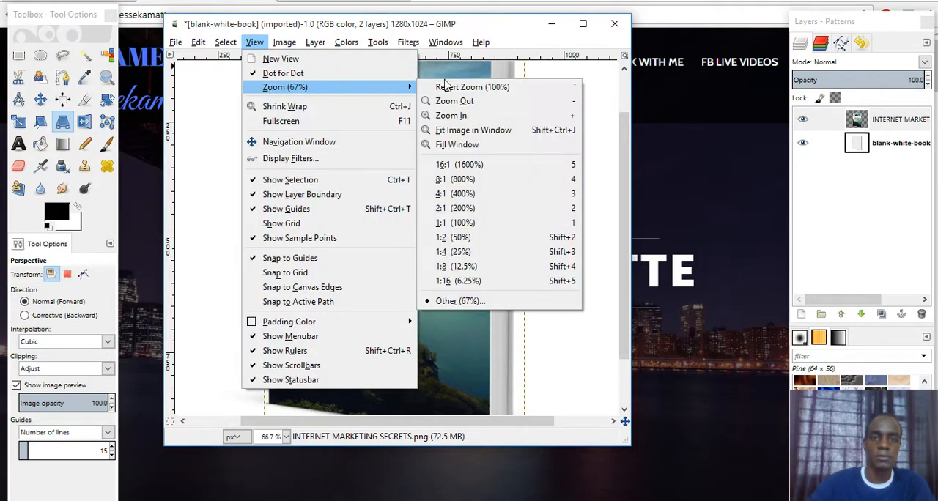
left_click(453, 101)
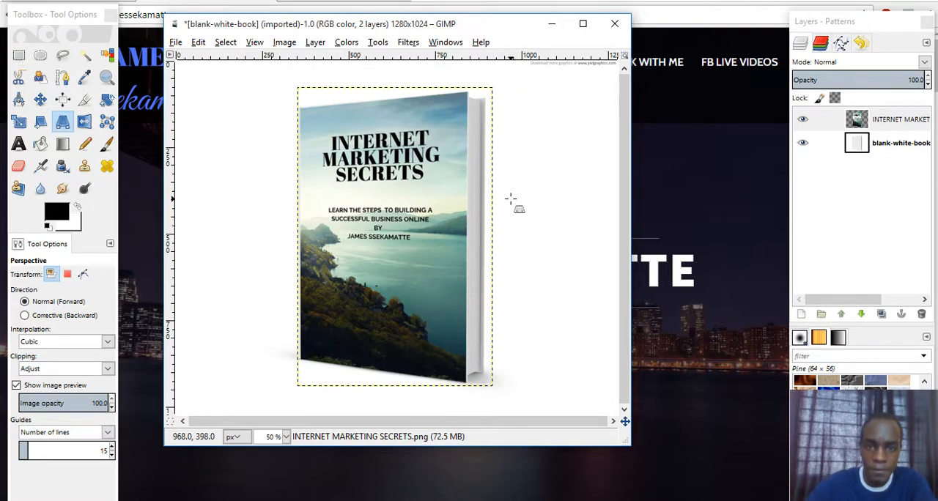
left_click(511, 199)
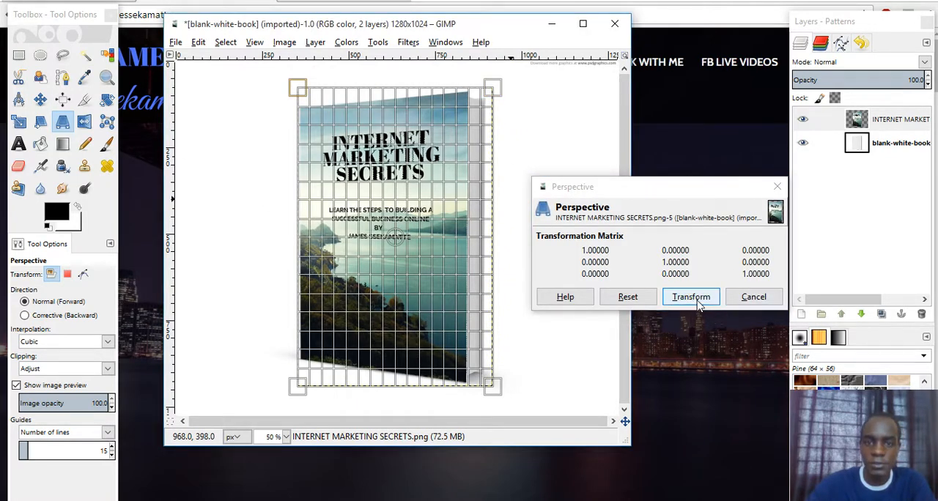
left_click(761, 302)
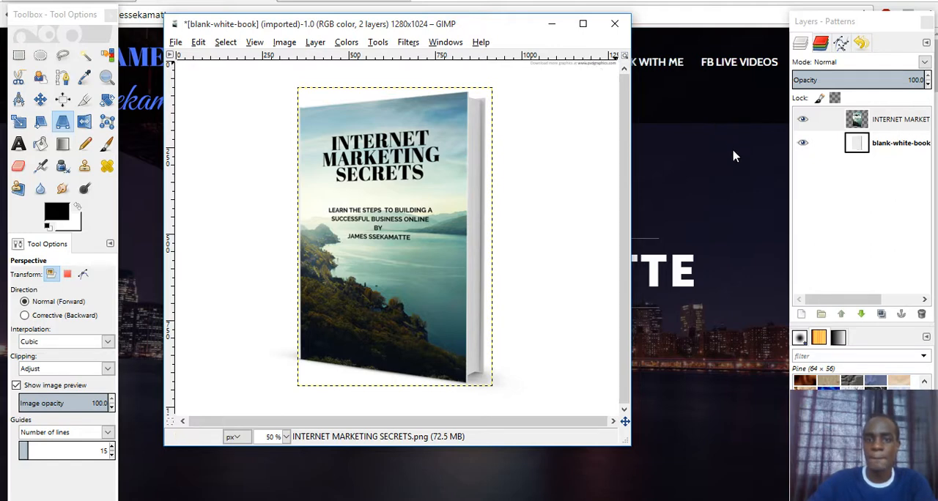
- Try to isolate the book on the blank-white-book layer with a rectangular selection of about 1202 × 960 px around it
left_click(907, 149)
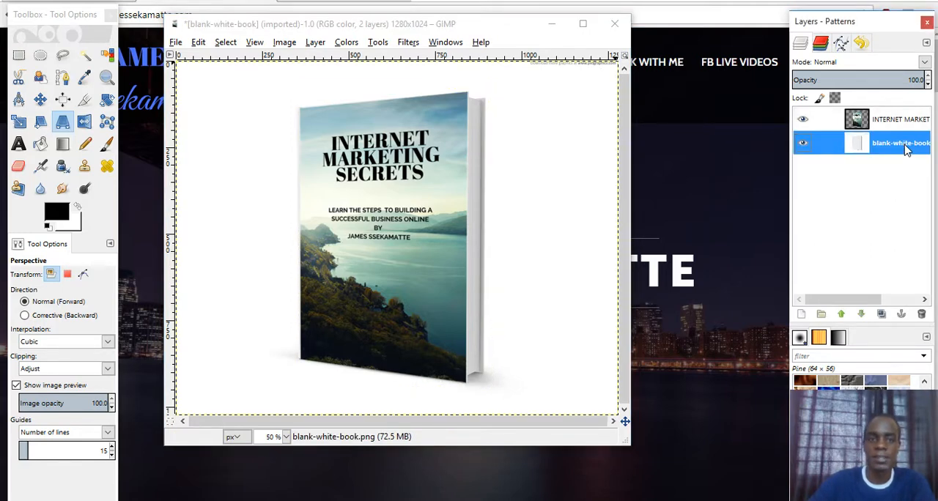
left_click(20, 57)
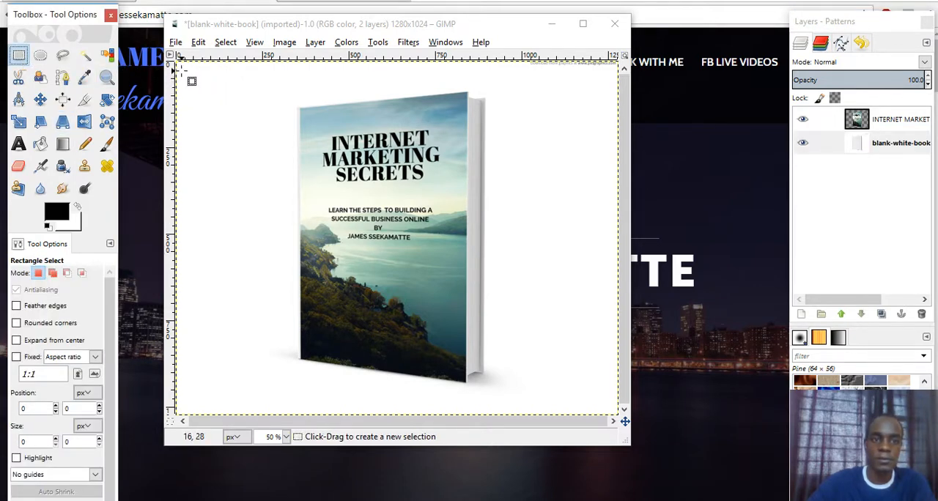
left_click_drag(183, 72, 595, 402)
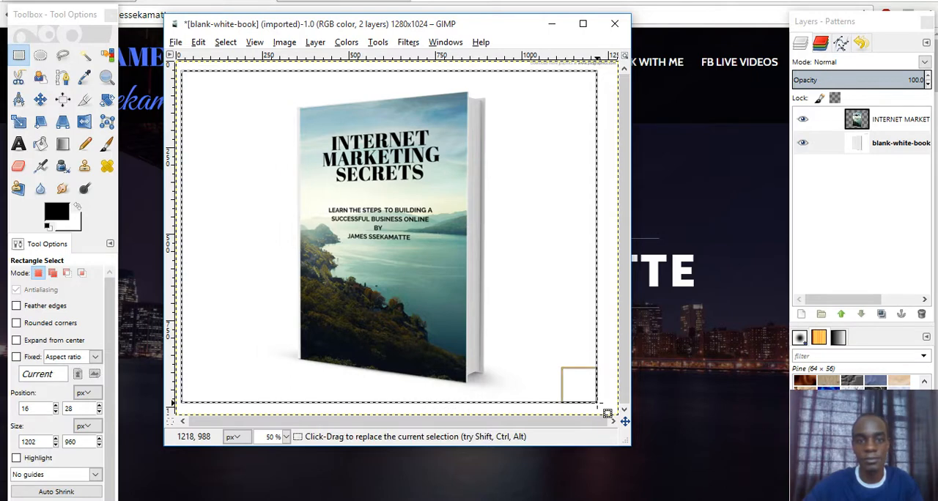
left_click(18, 83)
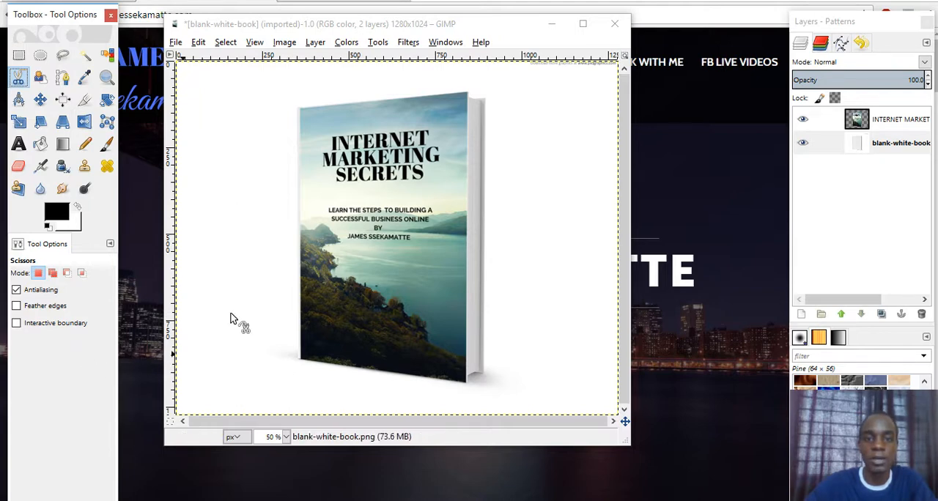
- Export the mockup as IMS.png into New folder on the Desktop, using the default PNG options with compression level 9
left_click(175, 42)
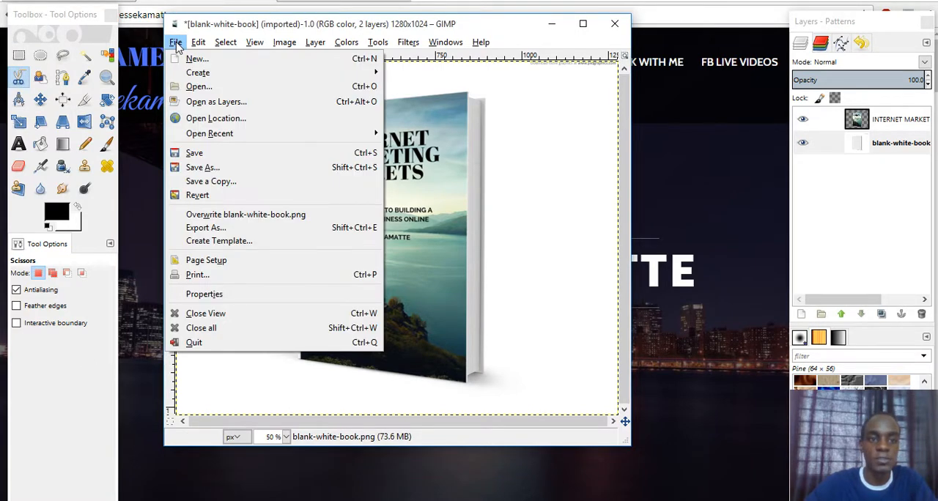
left_click(208, 230)
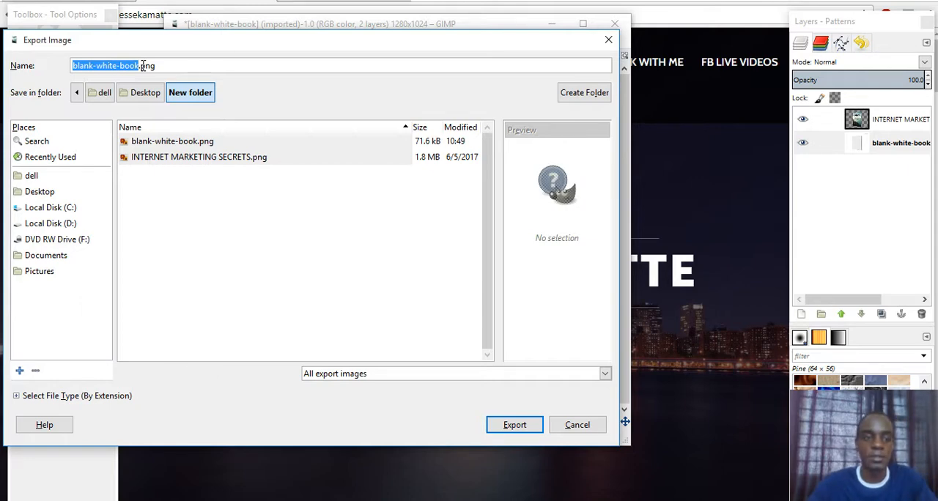
type("IMS")
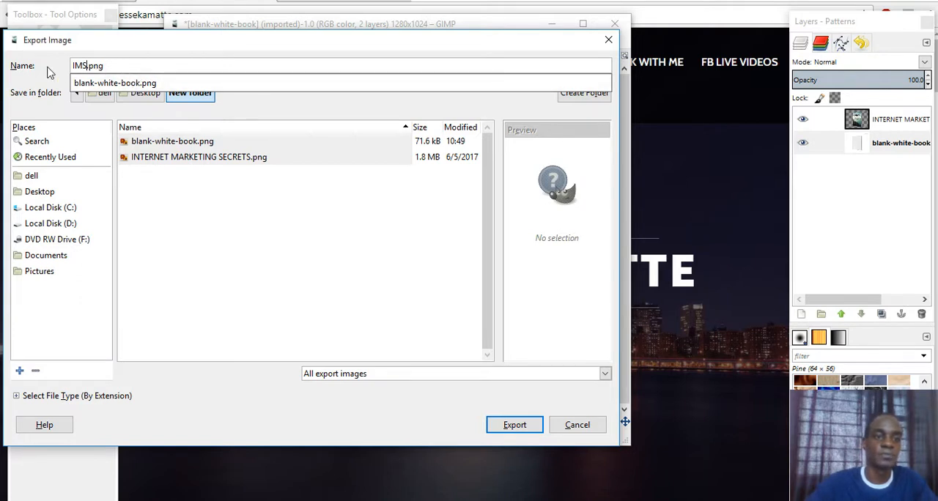
left_click(302, 107)
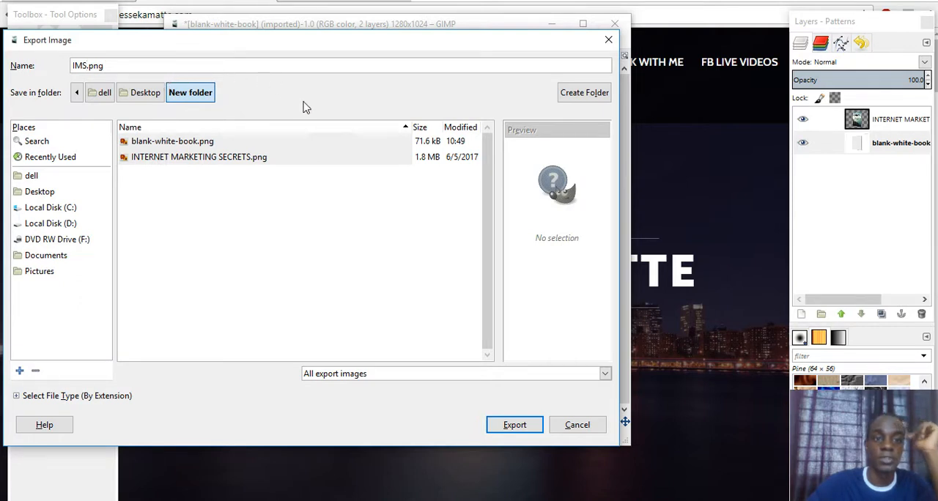
left_click(575, 99)
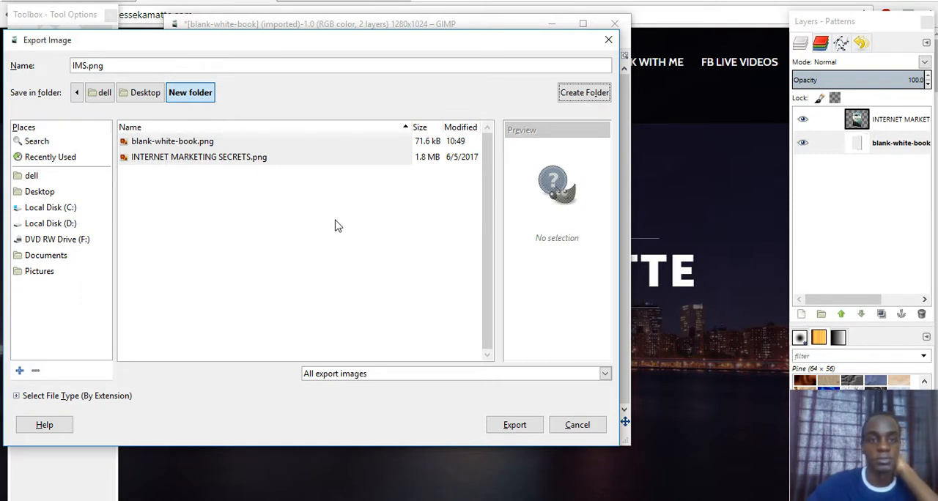
left_click(516, 429)
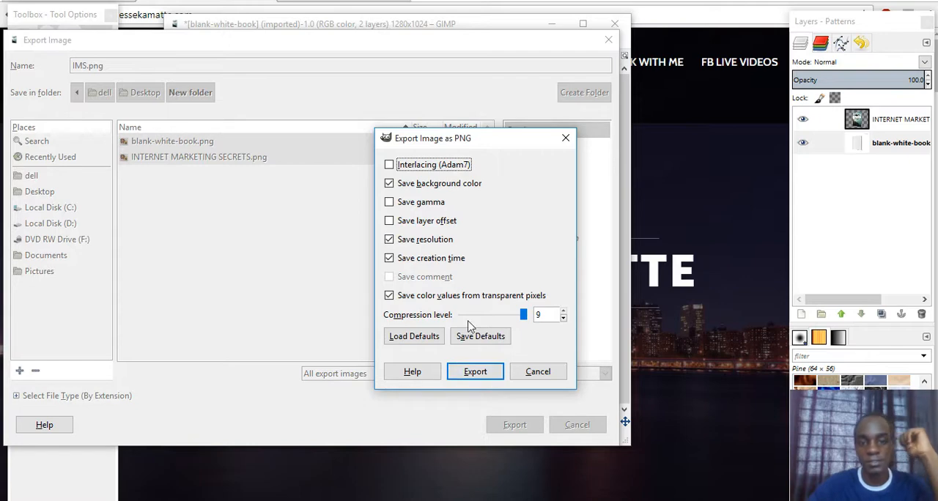
left_click(475, 371)
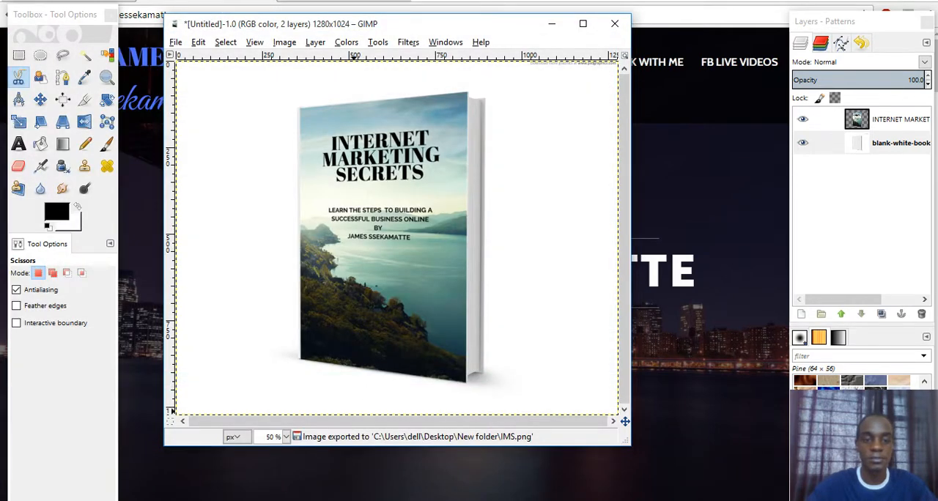
- Switch to New folder in File Explorer and open the exported IMS.png in the Photos viewer
mouse_move(322, 499)
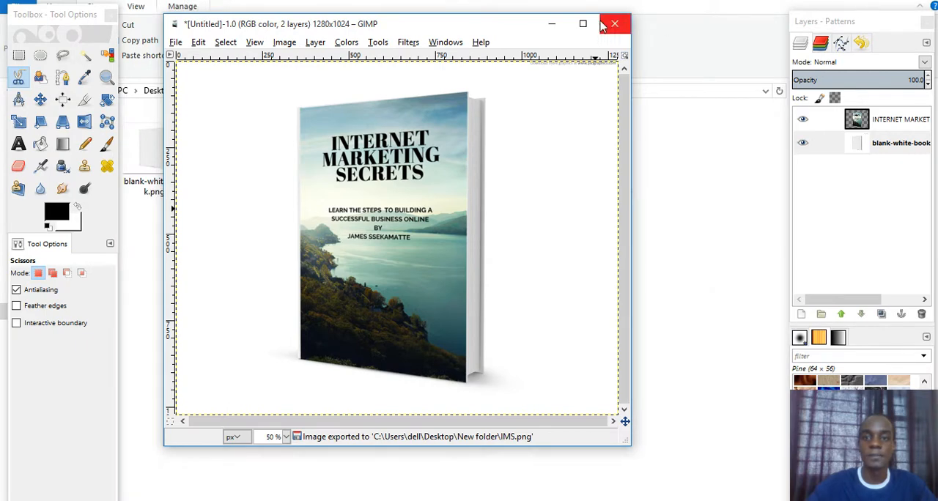
left_click(552, 24)
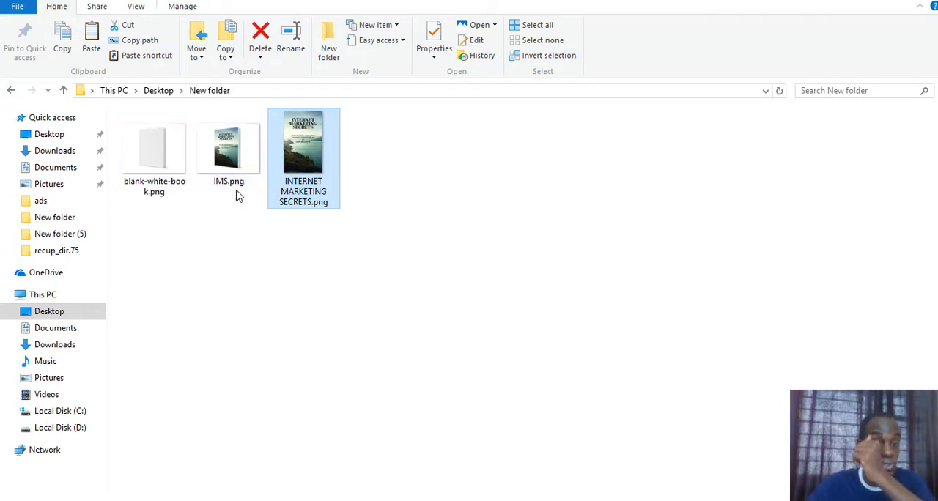
left_click(487, 496)
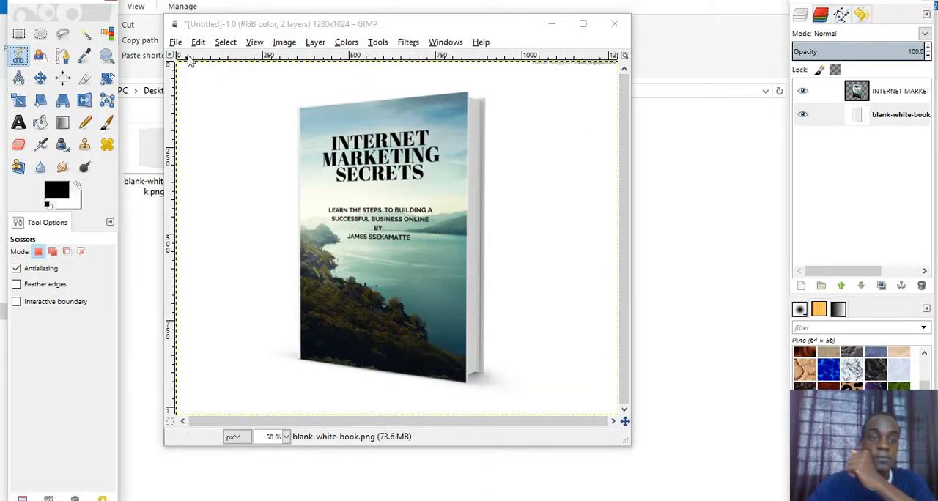
left_click(549, 25)
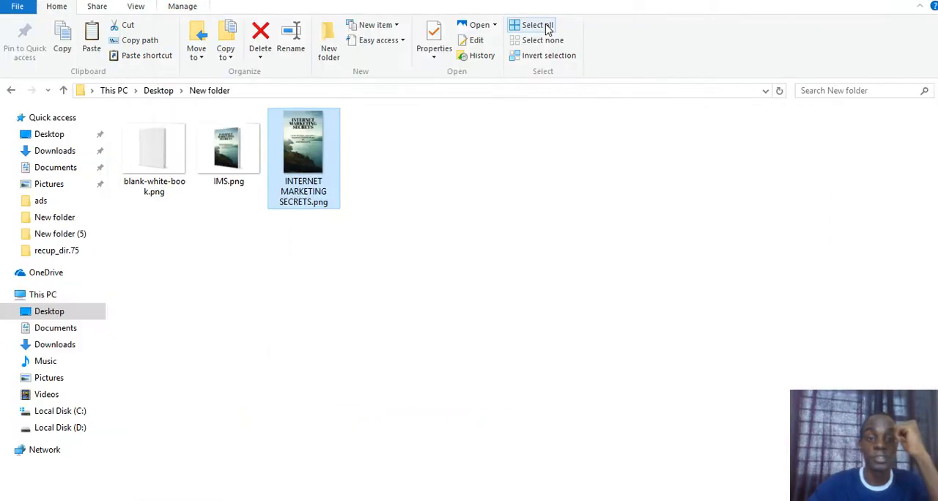
double_click(246, 172)
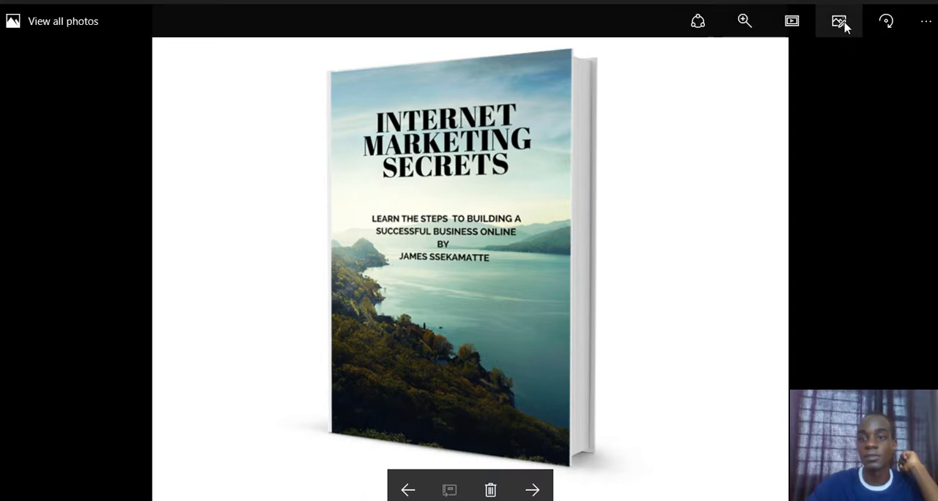
- Crop the mockup image slightly inward from its upper-right and lower-left corners, trimming off the watermark text above the book, and save it
left_click(839, 22)
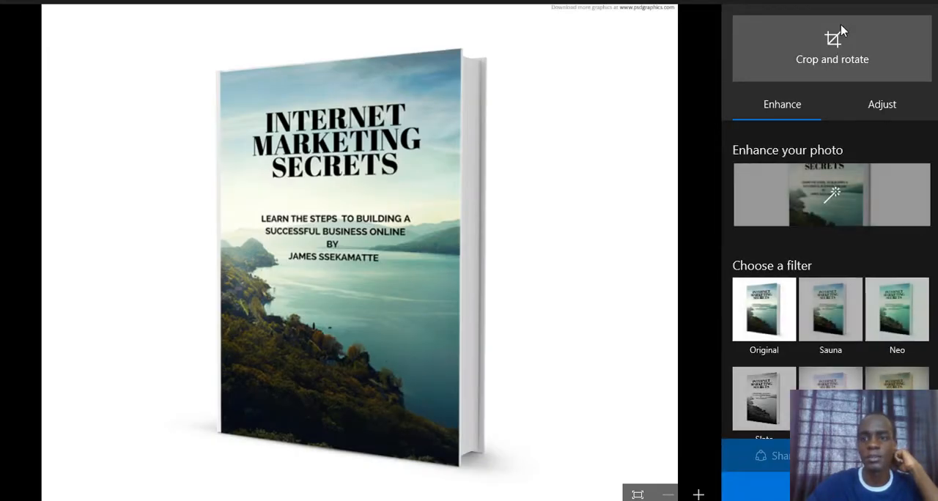
left_click(796, 67)
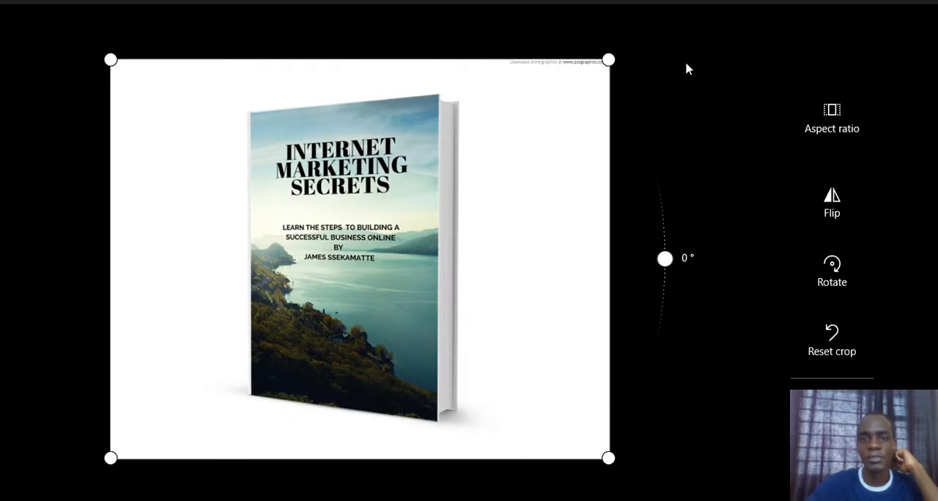
left_click_drag(601, 64, 591, 77)
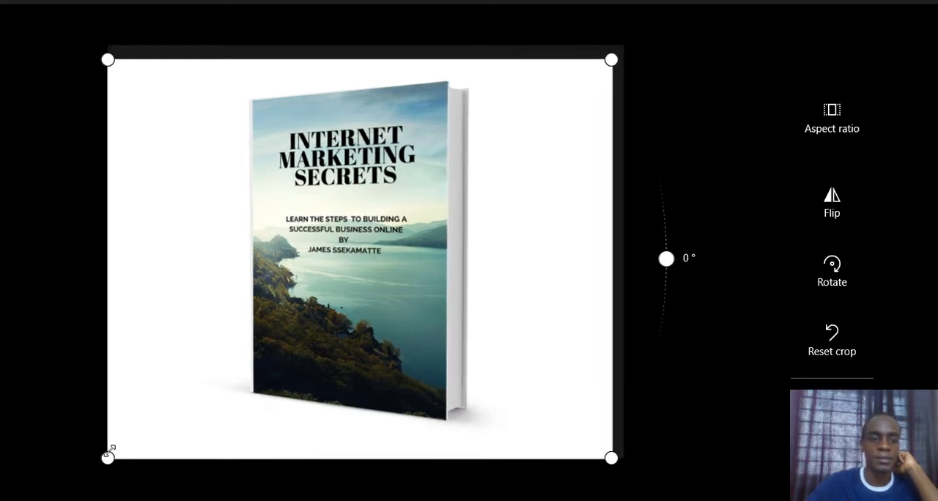
left_click_drag(109, 456, 124, 445)
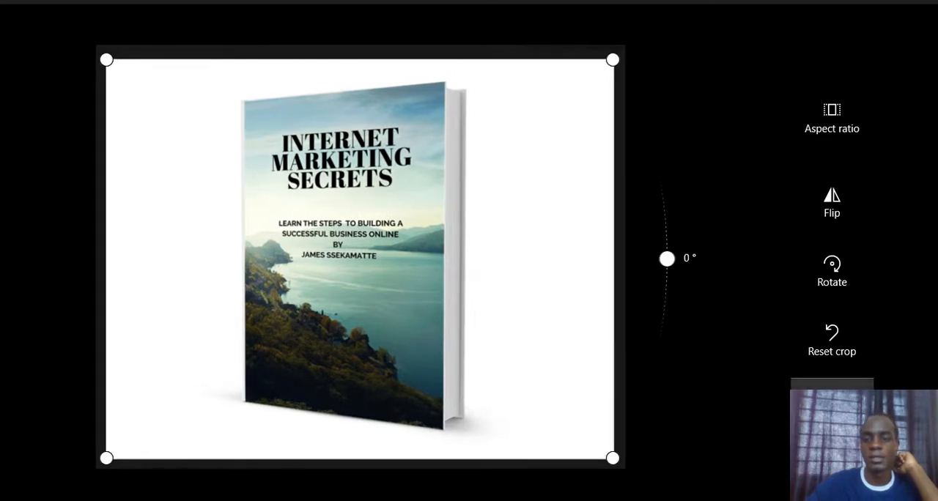
left_click(832, 388)
left_click(829, 487)
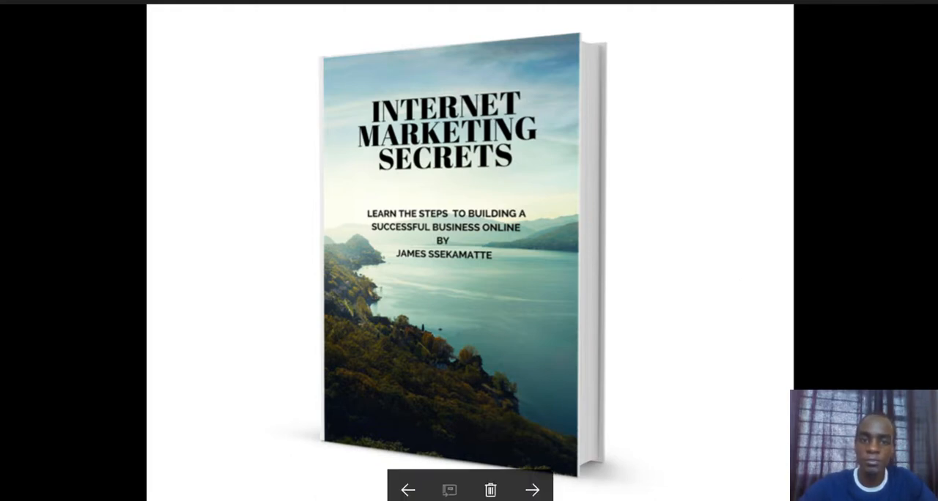
- Switch back to GIMP to view the layered book mockup
mouse_move(293, 500)
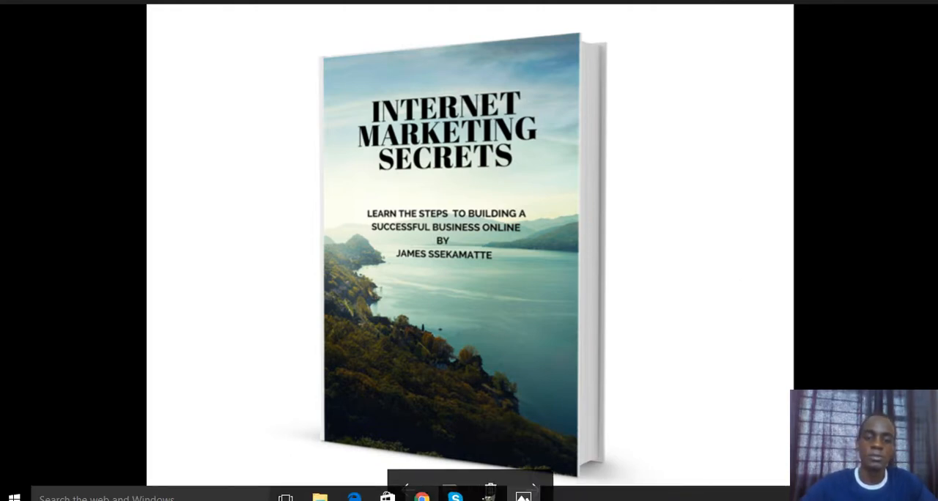
mouse_move(488, 498)
left_click(492, 438)
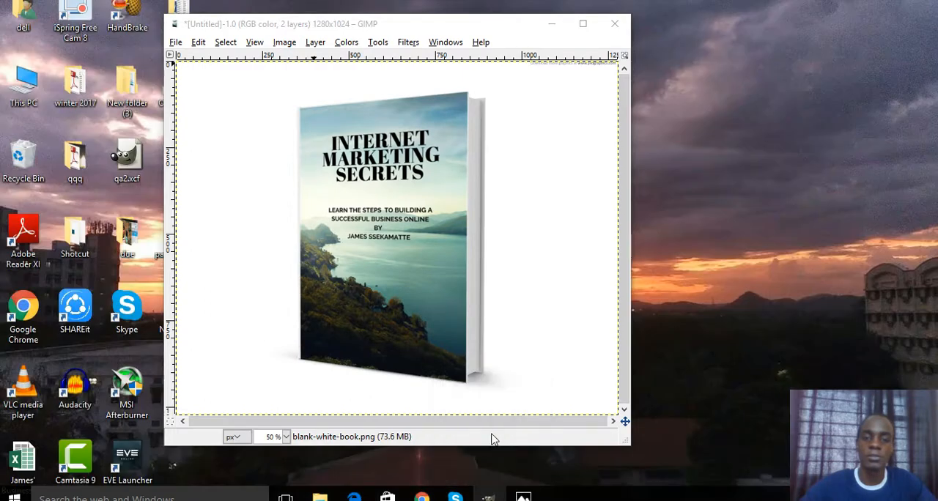
- Switch to the personal website in Chrome, look through its Blog section and return to the start of the home page
mouse_move(455, 498)
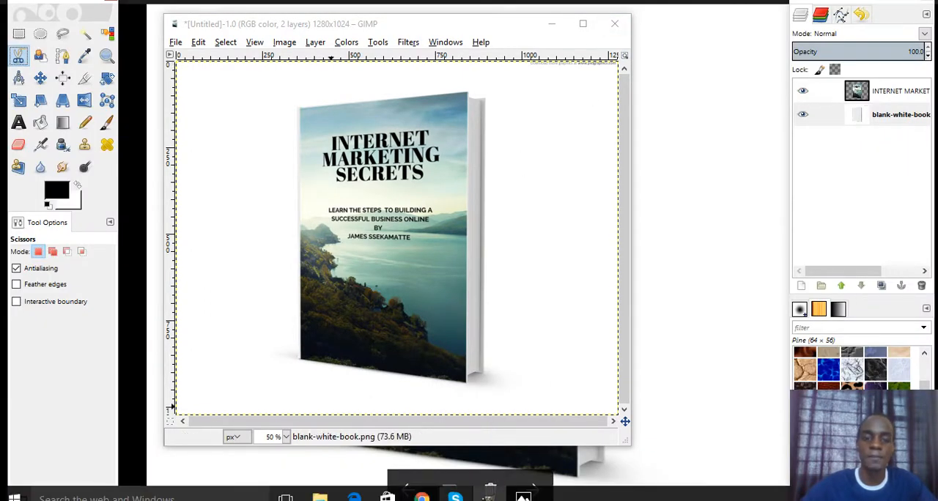
left_click(423, 496)
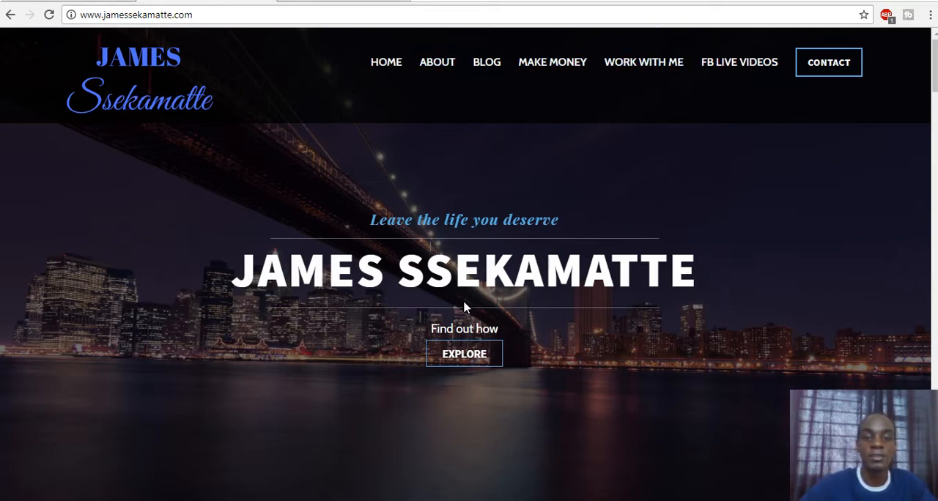
left_click(487, 65)
left_click(491, 65)
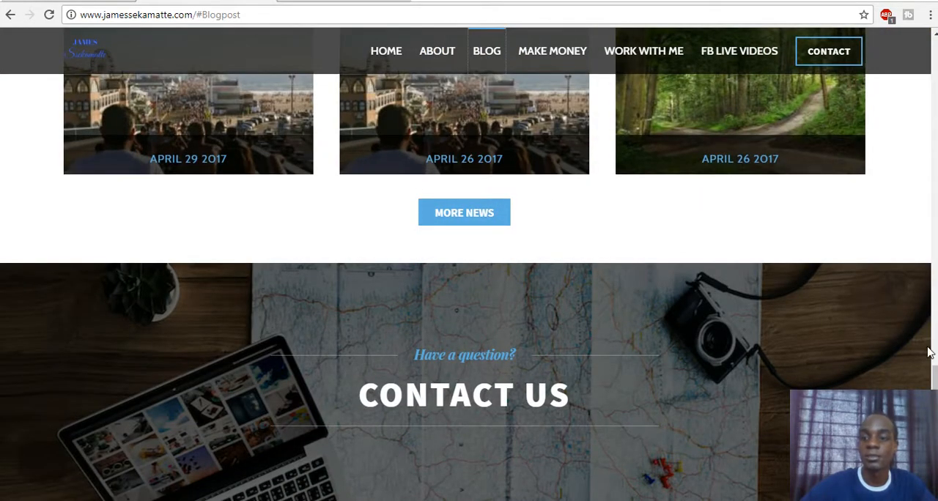
scroll(469, 263, "up", 10)
left_click_drag(935, 229, 934, 65)
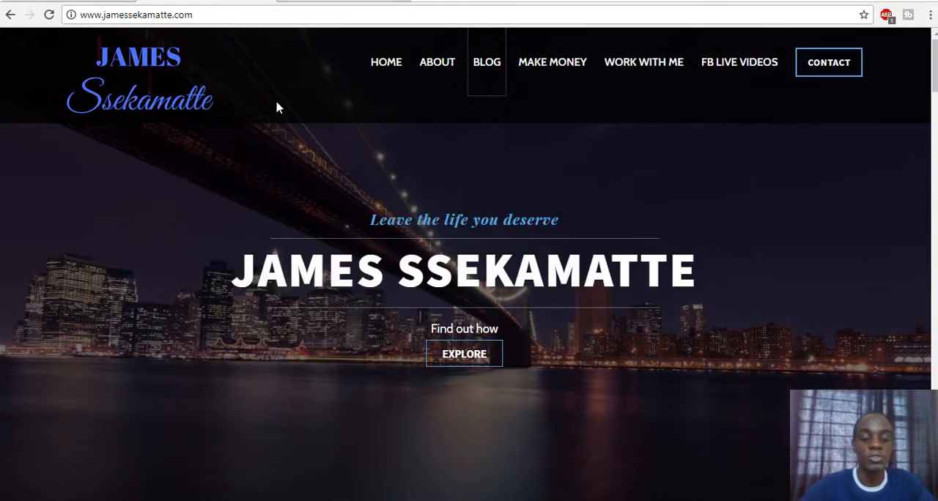